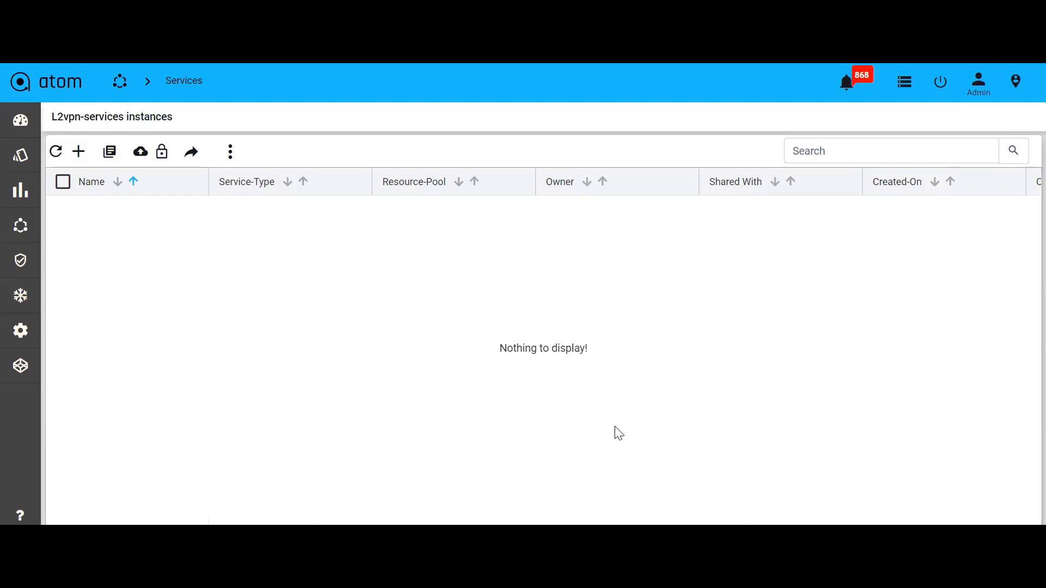
Switch to Postman, review the collection's requests, and send the Begin Task request
key("alt+Tab")
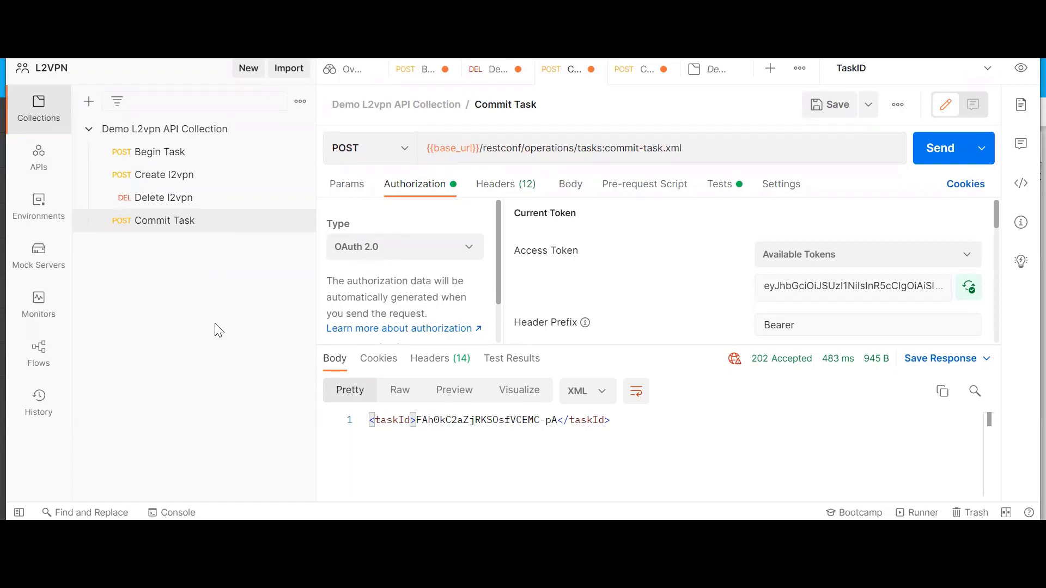
left_click(166, 157)
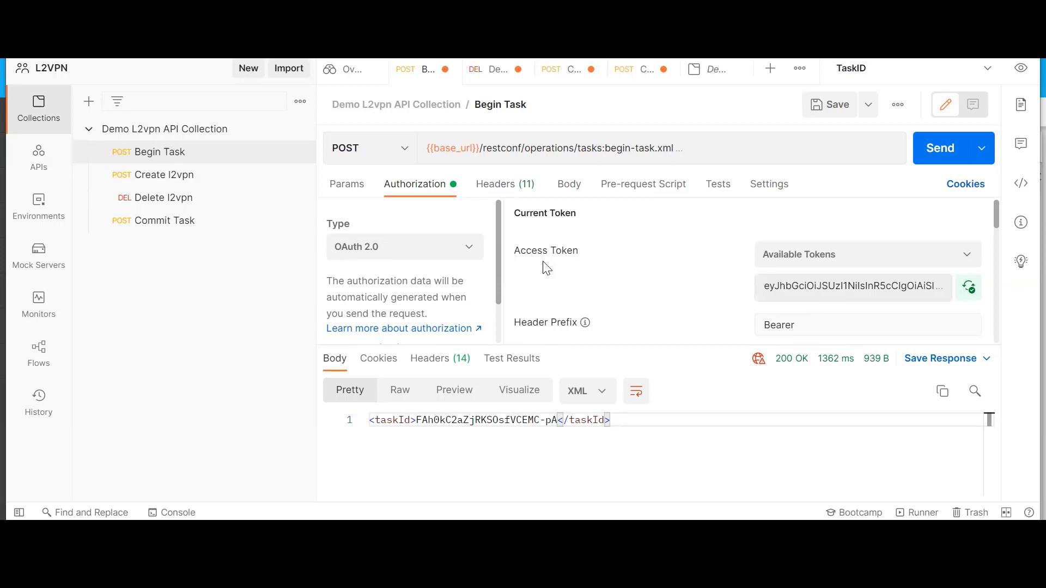
left_click(178, 176)
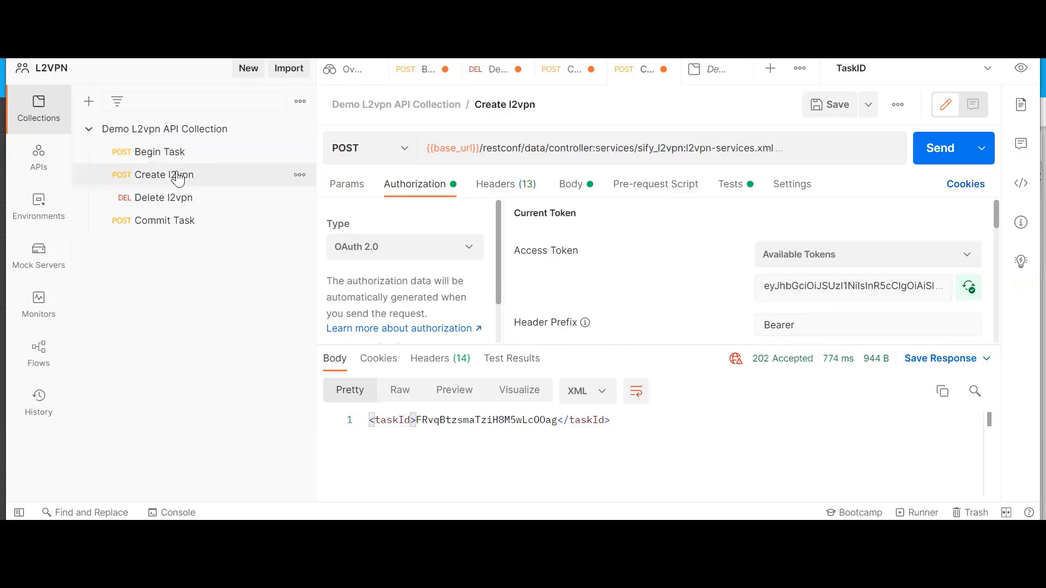
left_click(182, 207)
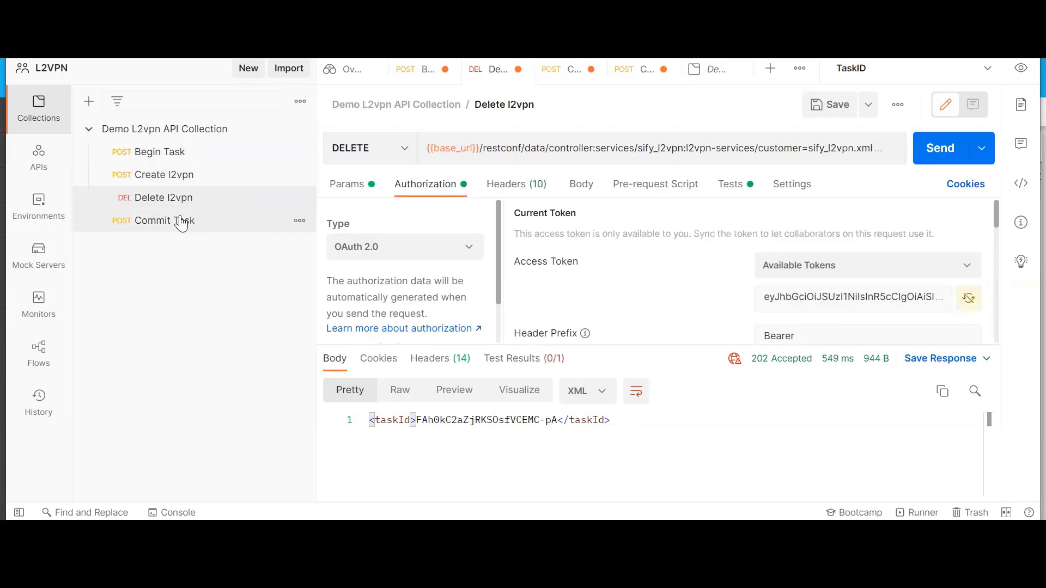
left_click(182, 221)
left_click(167, 159)
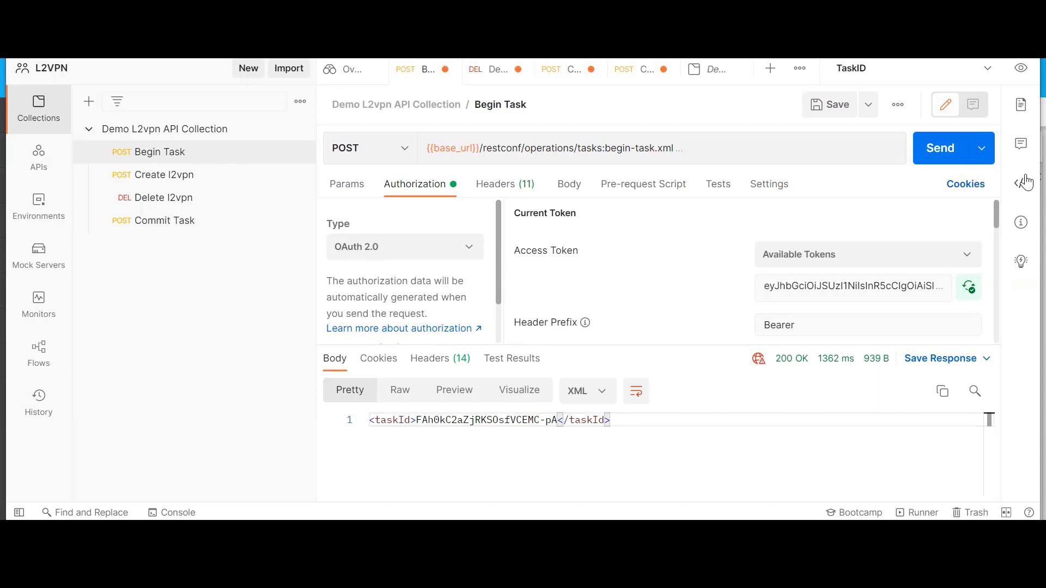
left_click(950, 160)
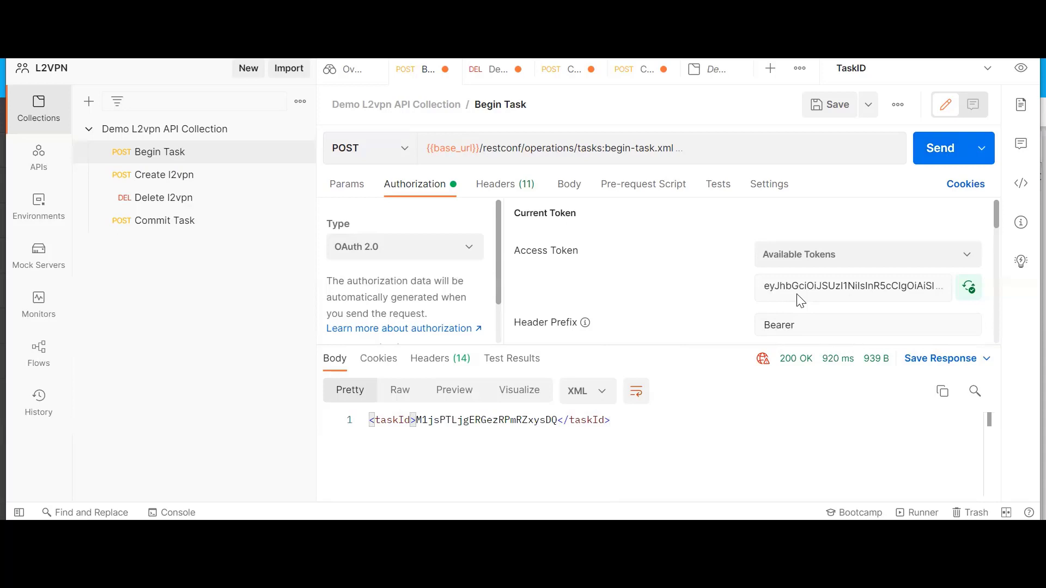
Copy the returned task ID and paste it as the current value of the TaskID environment's session variable
double_click(538, 420)
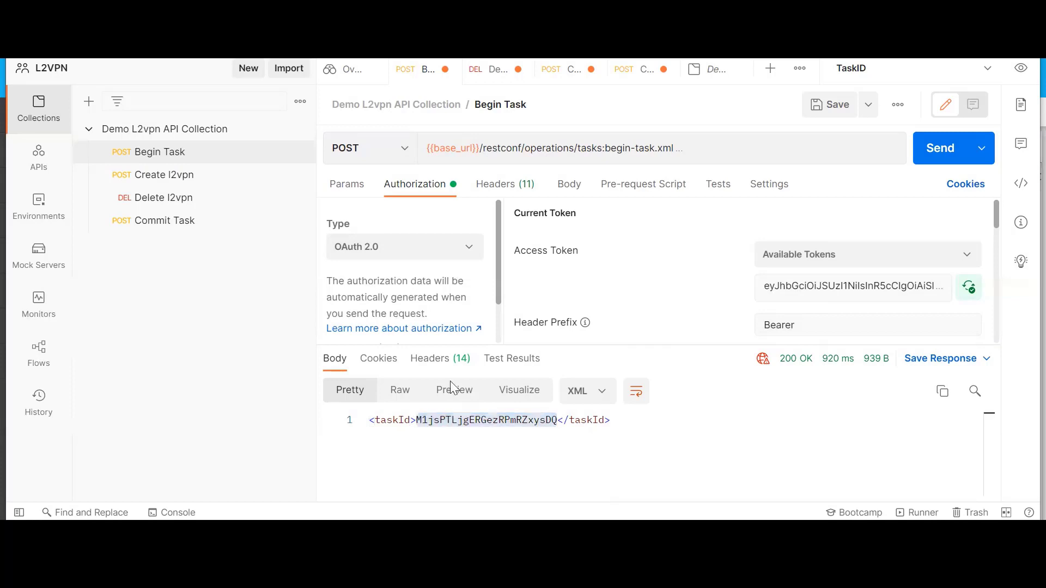
right_click(449, 402)
left_click(464, 306)
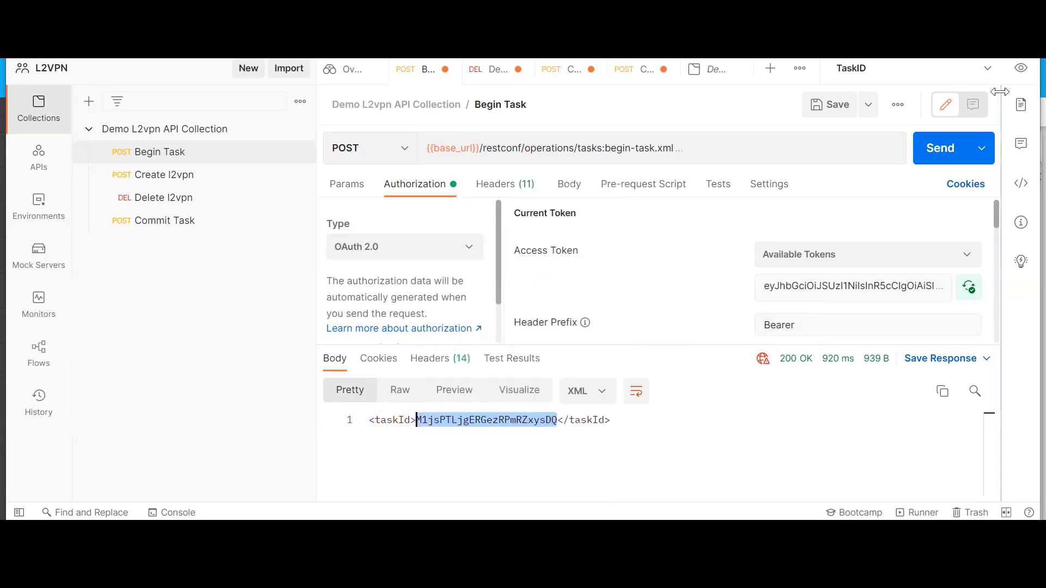
left_click(1021, 68)
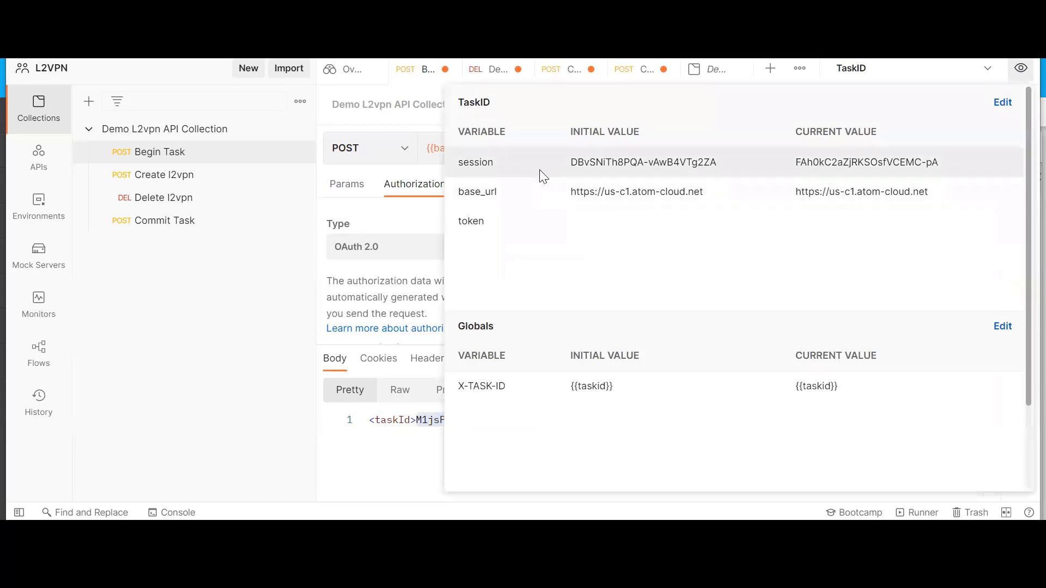
left_click(947, 164)
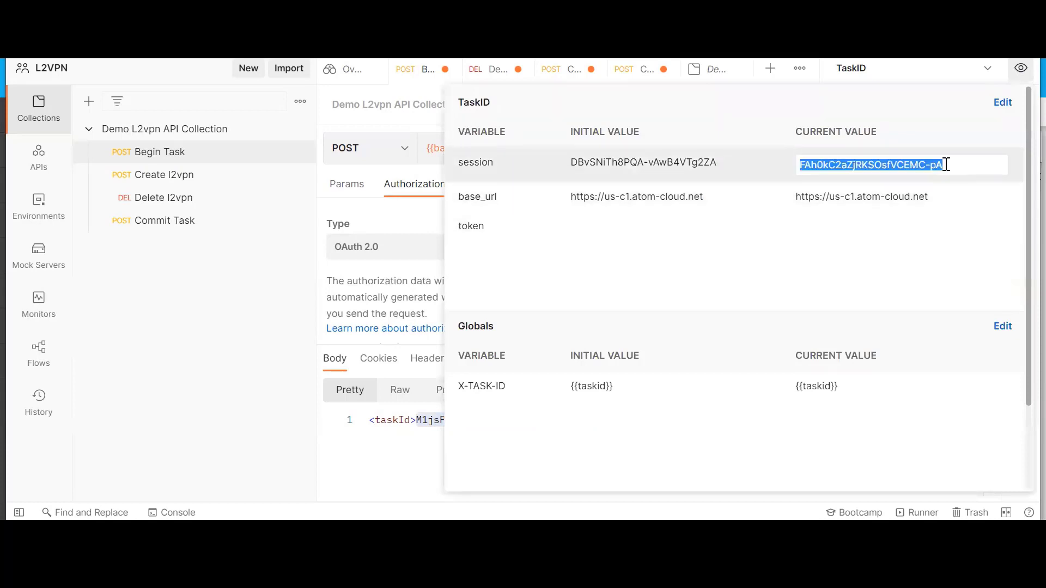
key("BackSpace")
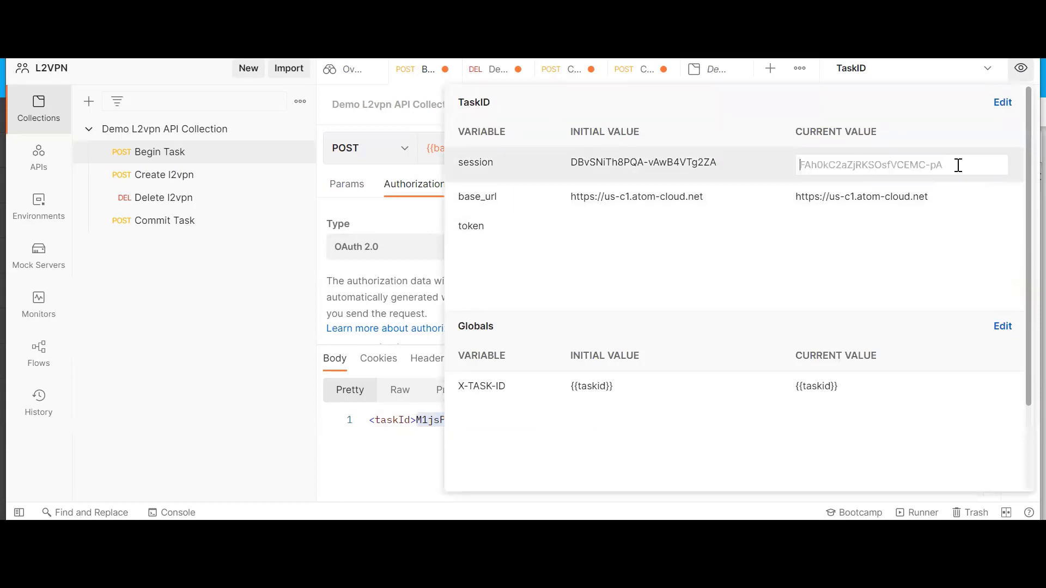
key("ctrl+v")
key("Return")
left_click(221, 303)
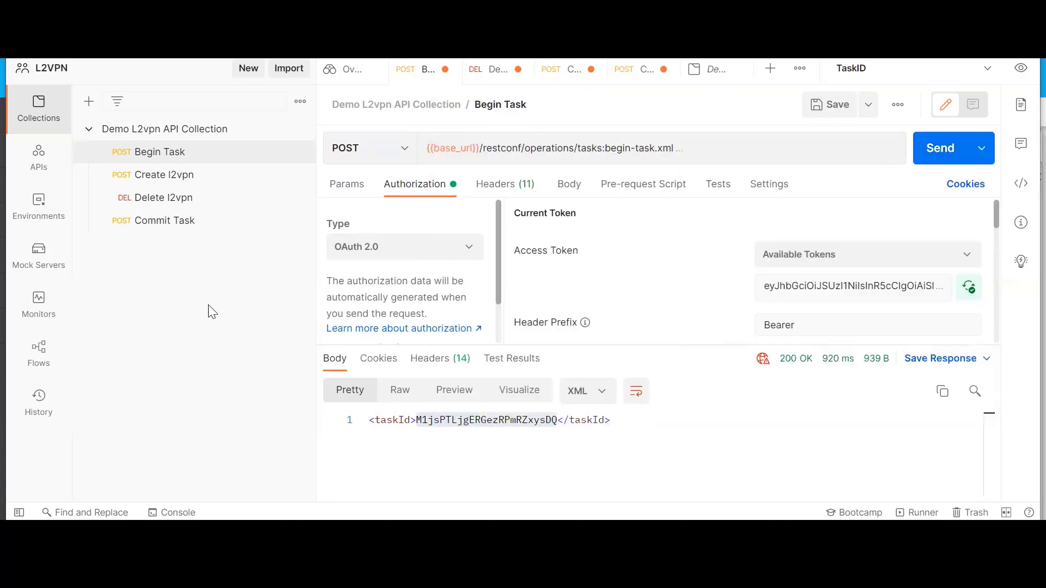
Review the Create l2vpn request's headers, XML body and authorization settings, and send it
left_click(172, 179)
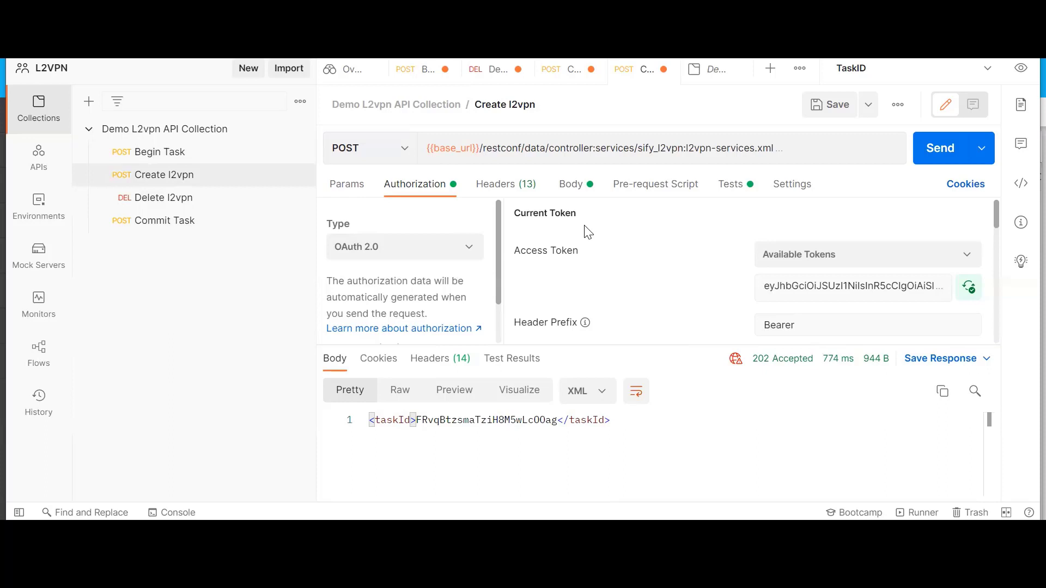
left_click(515, 185)
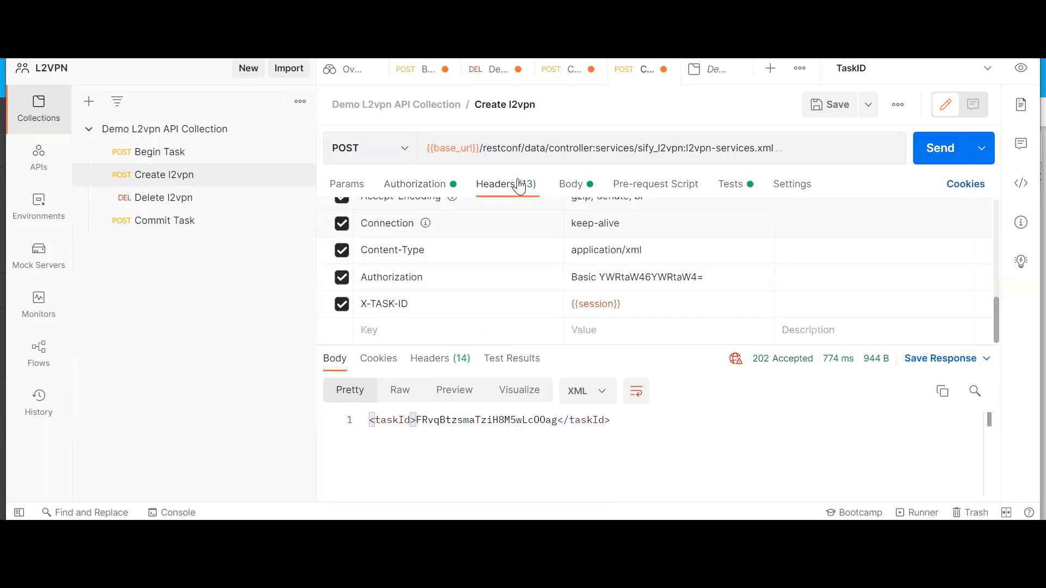
left_click(572, 185)
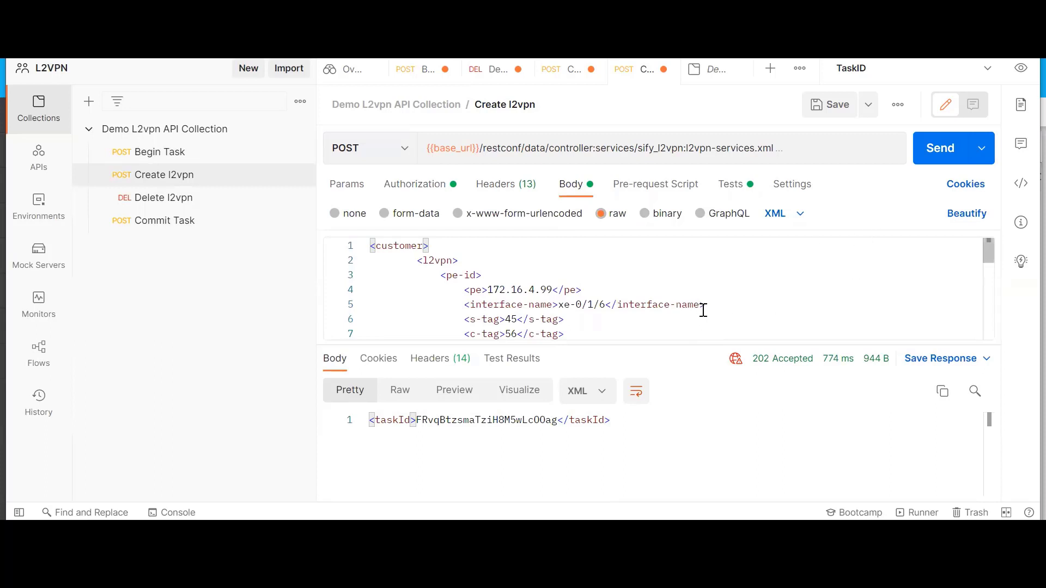
left_click_drag(708, 349, 696, 412)
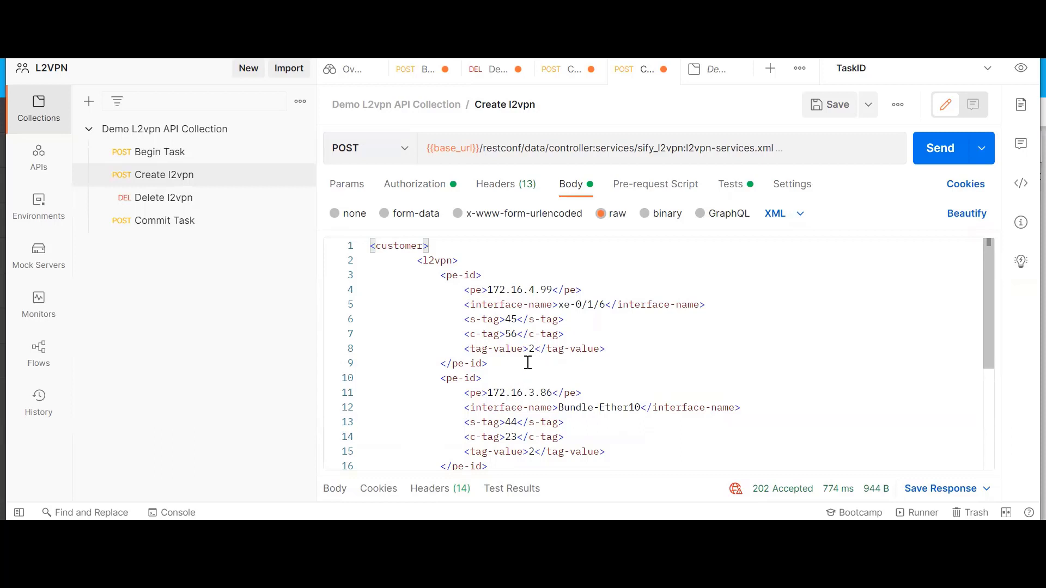
scroll(528, 362, "down", 5)
left_click(436, 188)
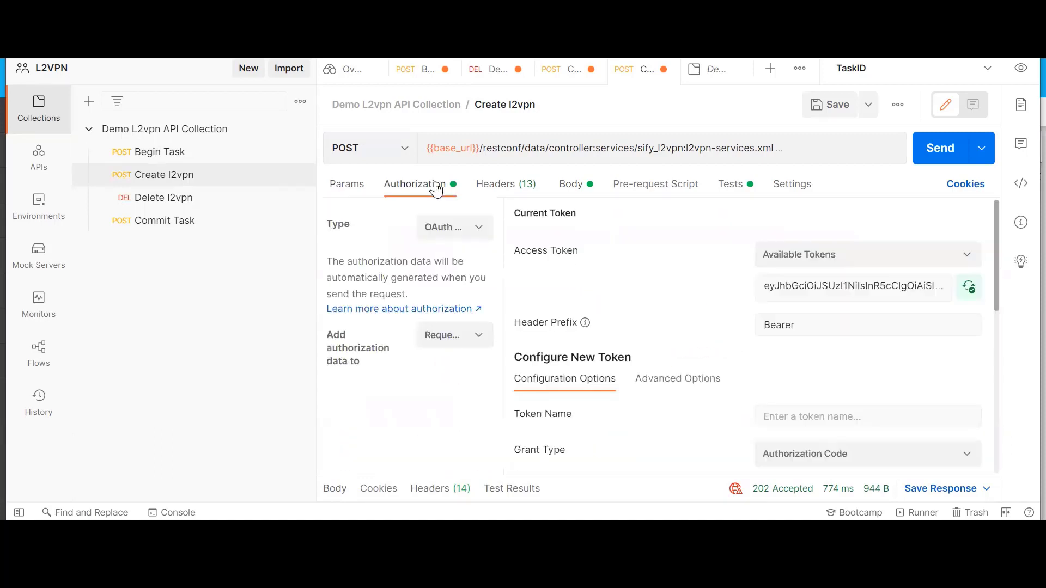
left_click(497, 186)
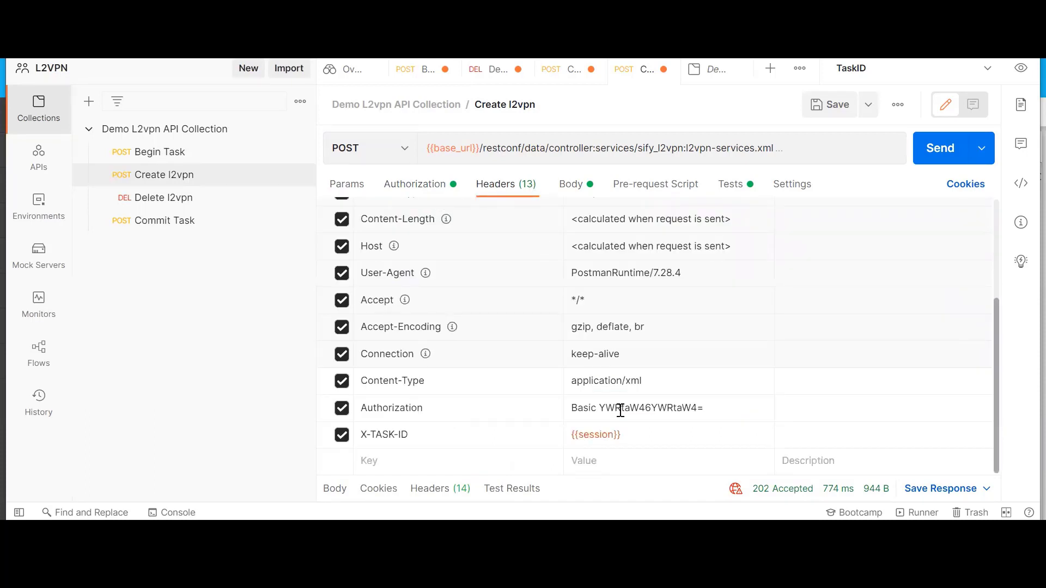
mouse_move(620, 410)
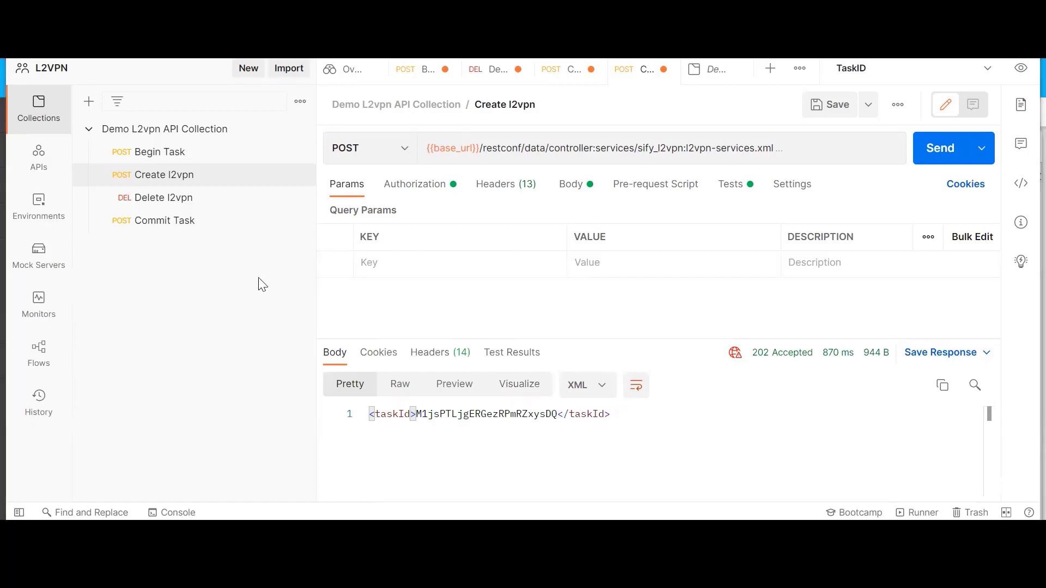
Open the Commit Task request and send it, selecting the returned task ID
left_click(166, 230)
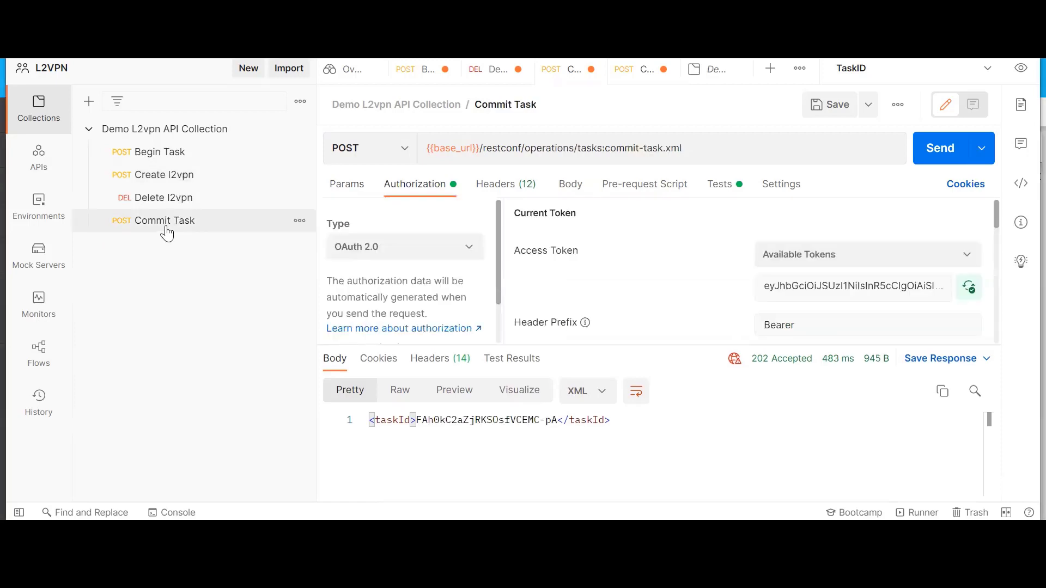
left_click(939, 152)
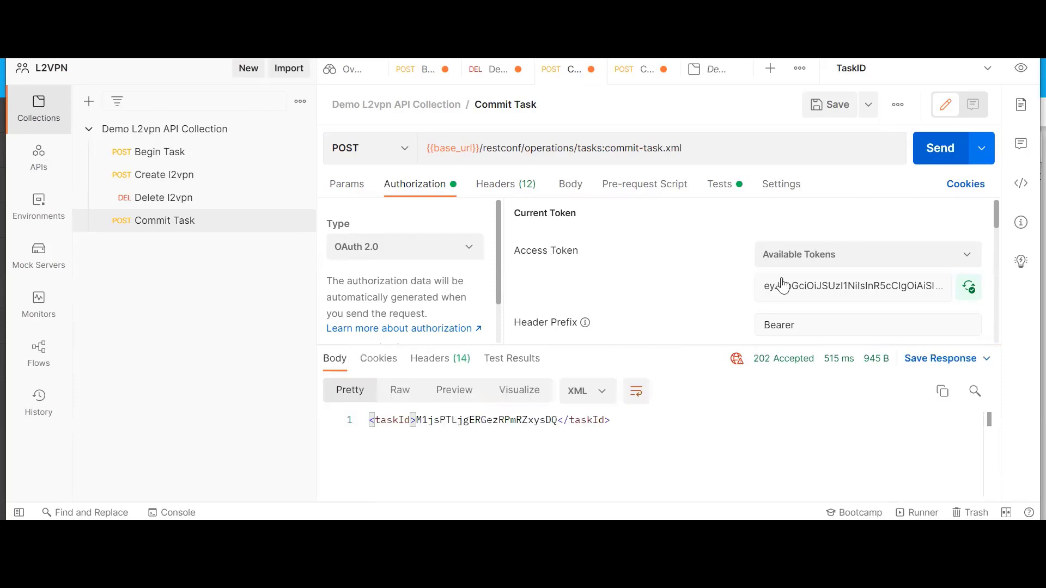
left_click_drag(557, 420, 610, 420)
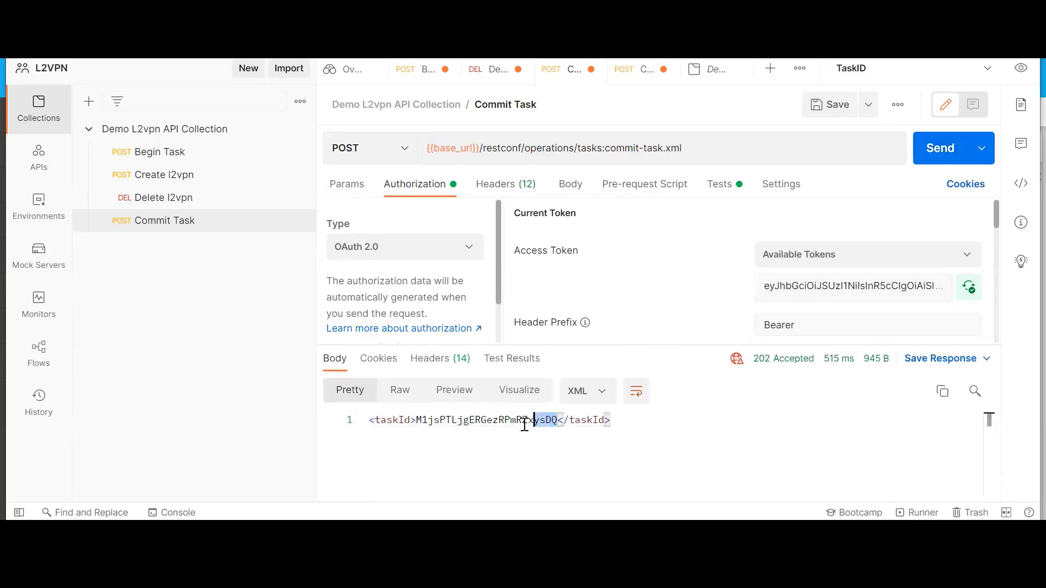
double_click(430, 424)
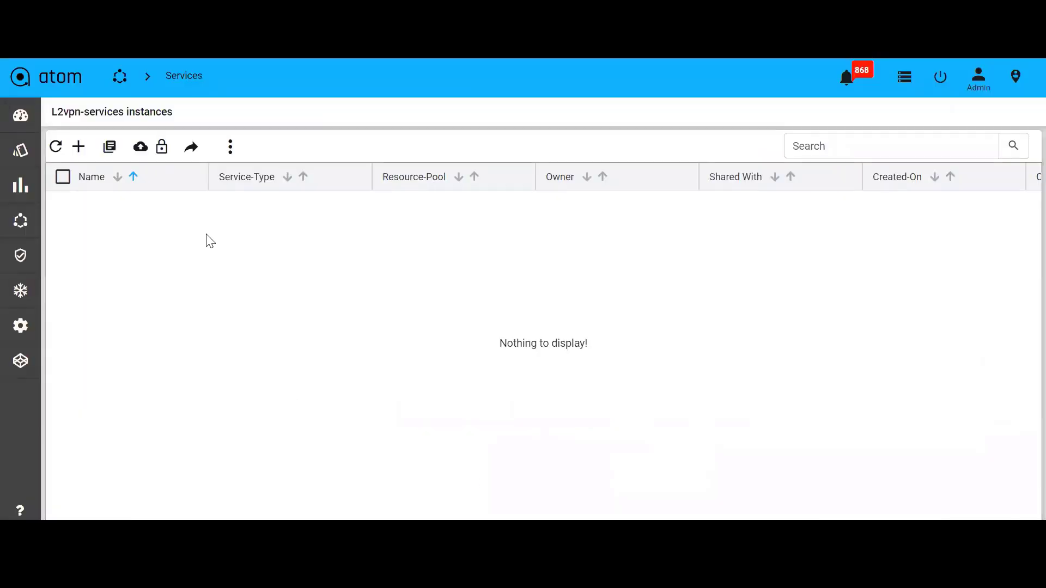
Switch to atom, open Tasks and Events, and inspect the latest Client Transaction task
mouse_move(3, 414)
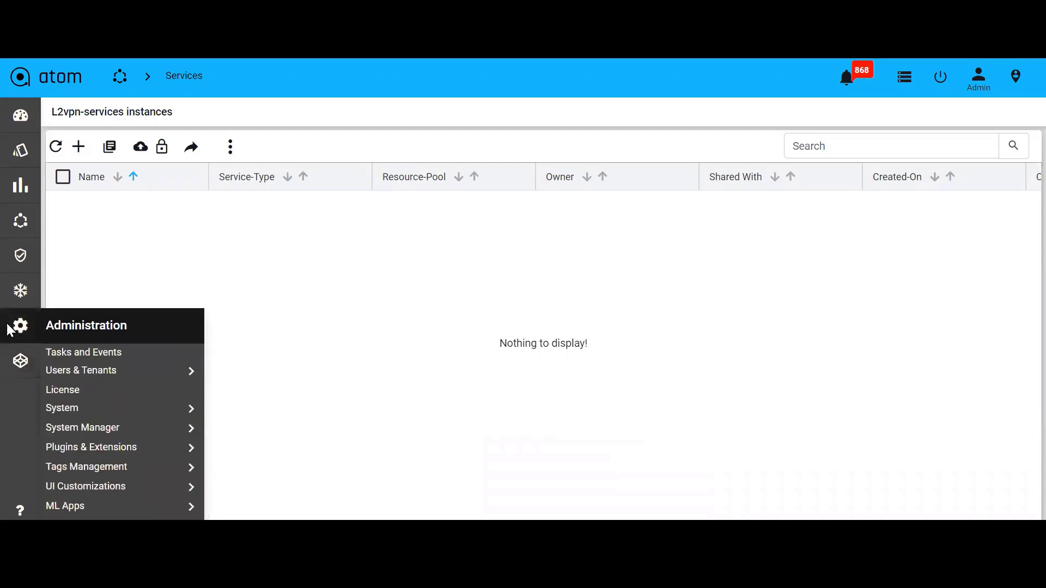
left_click(86, 352)
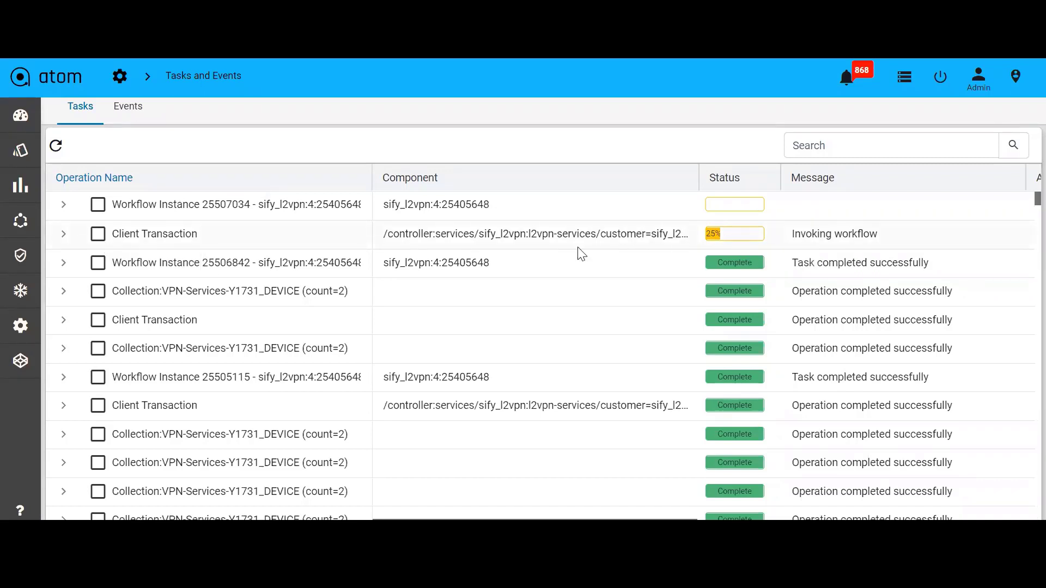
left_click(63, 235)
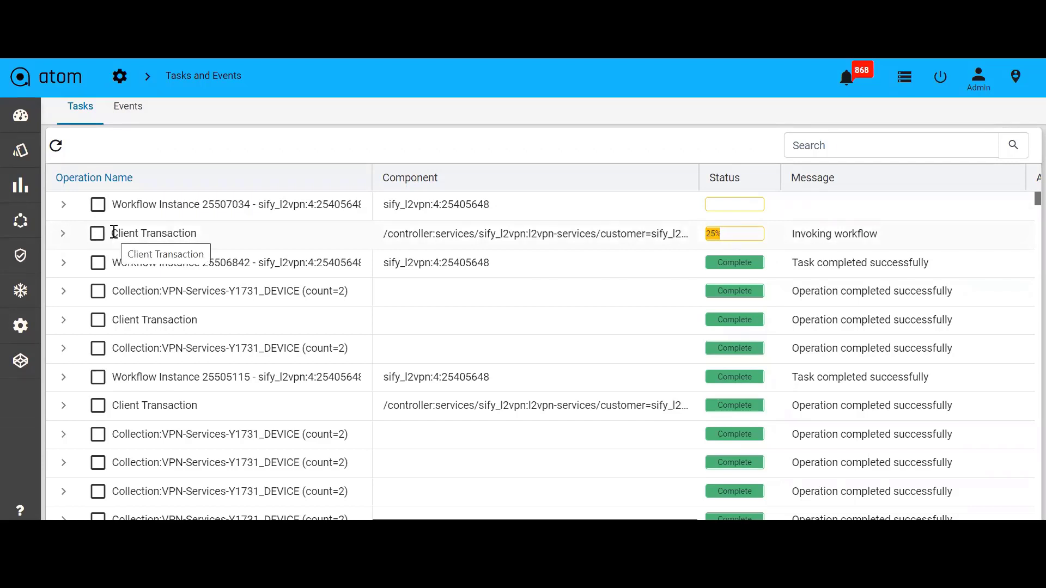
left_click(791, 235)
left_click_drag(884, 234, 780, 227)
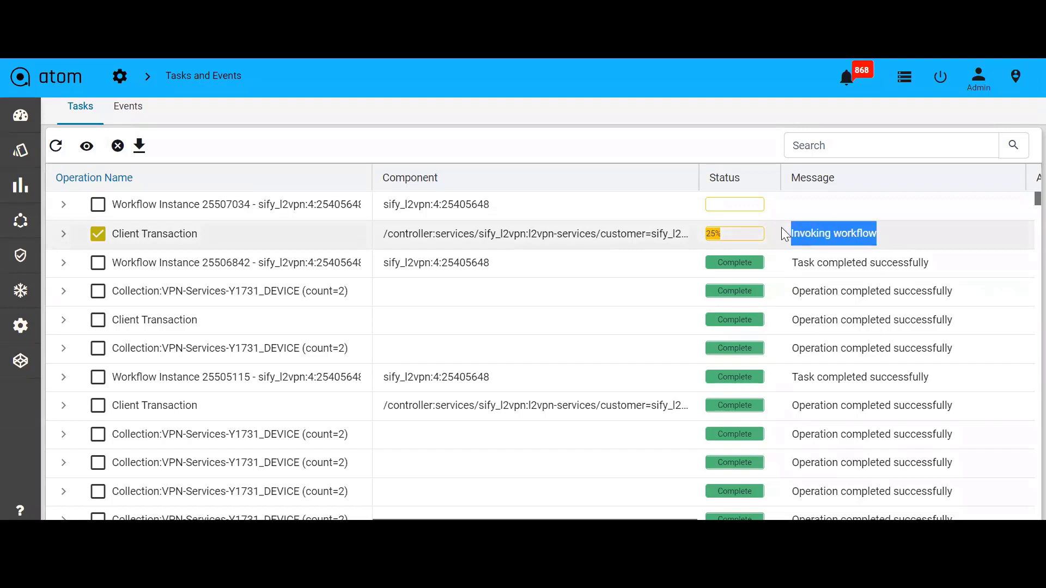
left_click(899, 245)
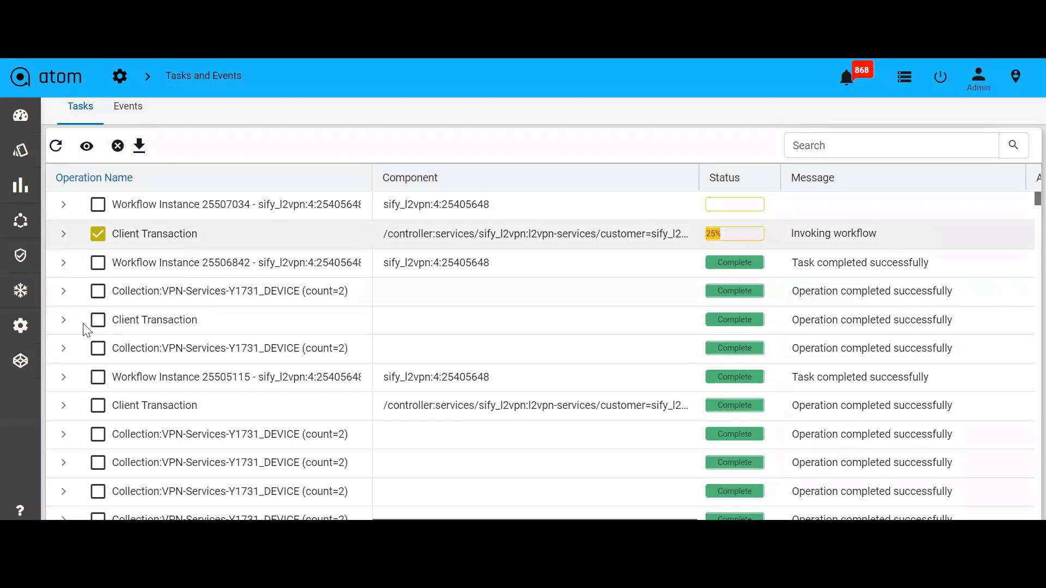
Open the sify_l2vpn workflow from the Automation workflows list and enlarge its diagram view
mouse_move(22, 220)
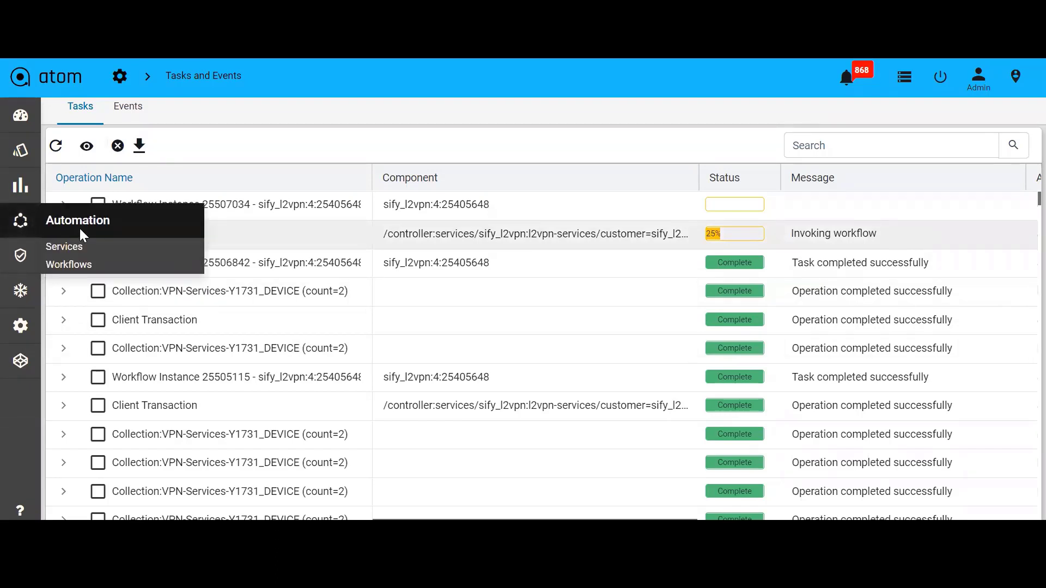
left_click(74, 266)
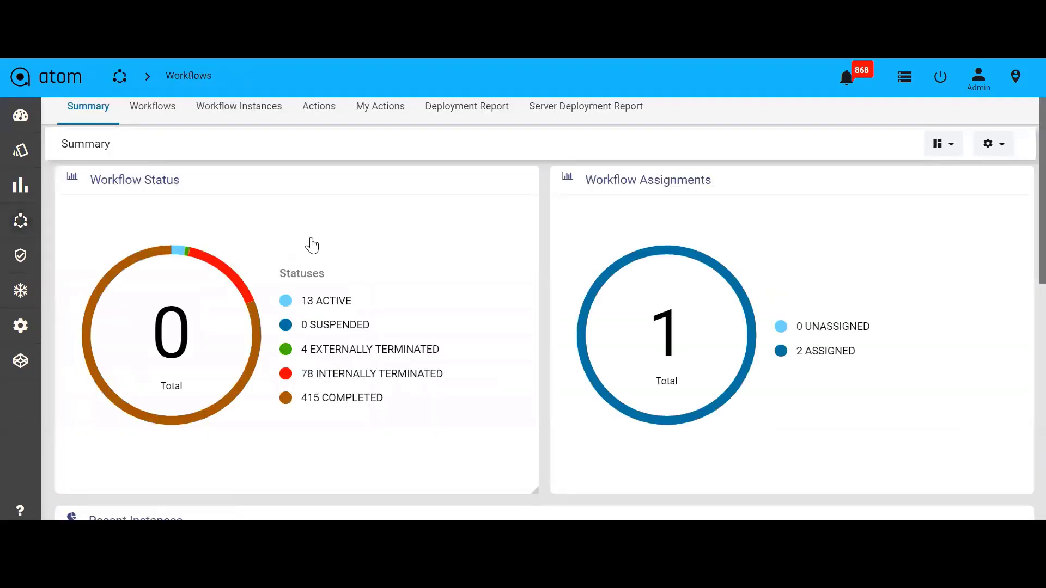
left_click(153, 107)
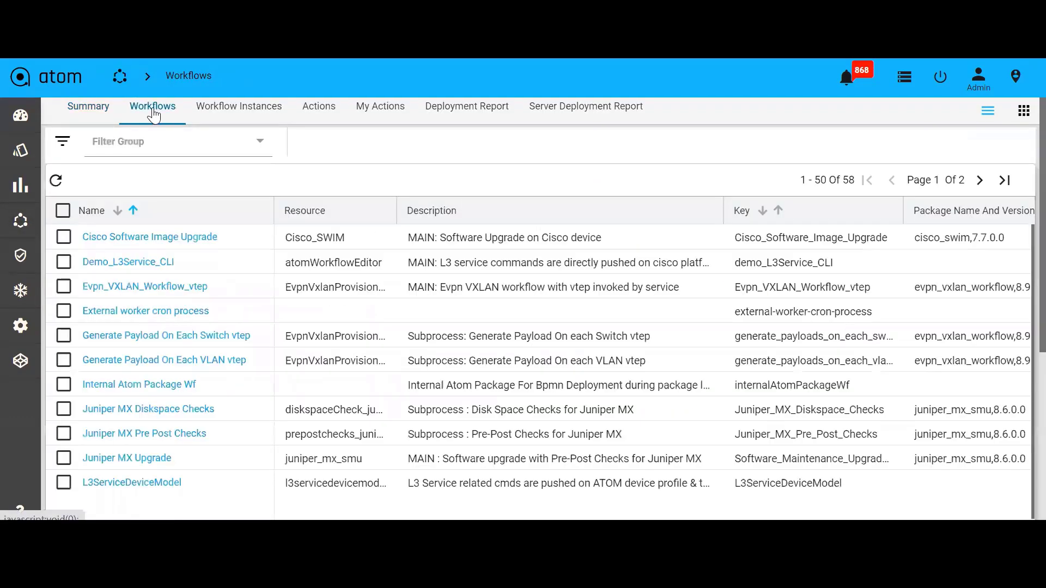
scroll(201, 369, "down", 10)
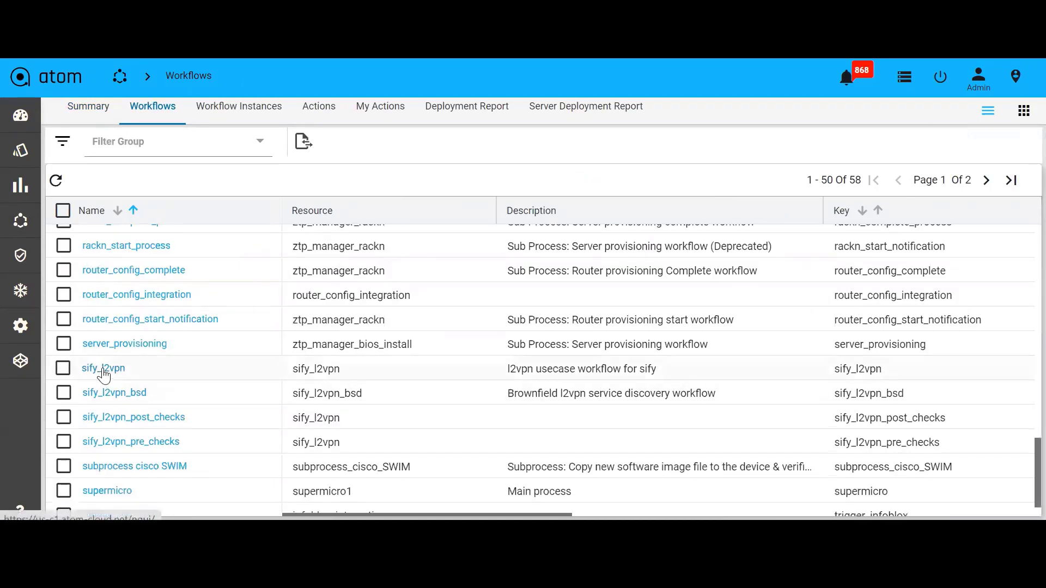
left_click(103, 370)
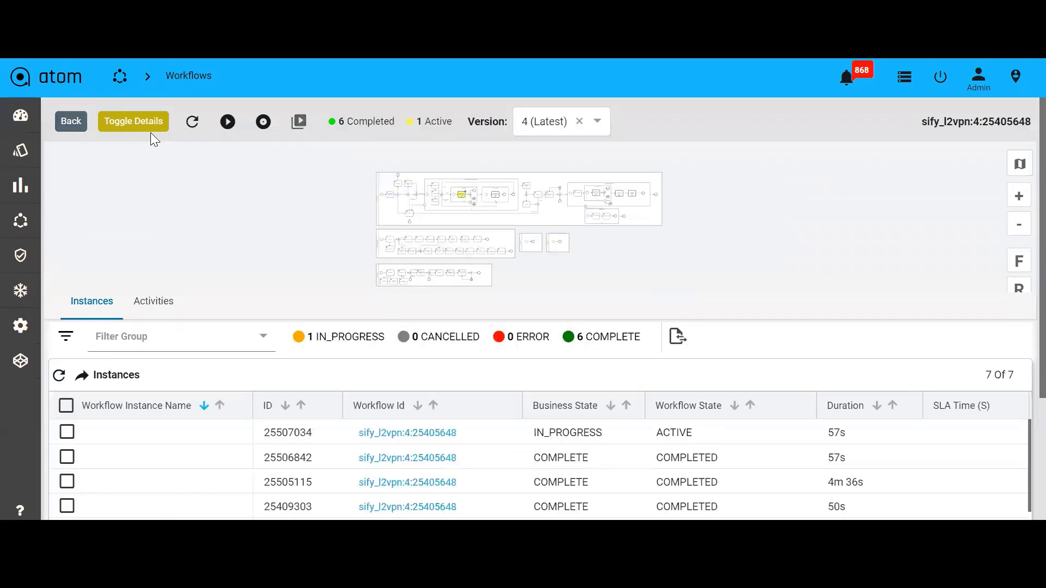
left_click(146, 128)
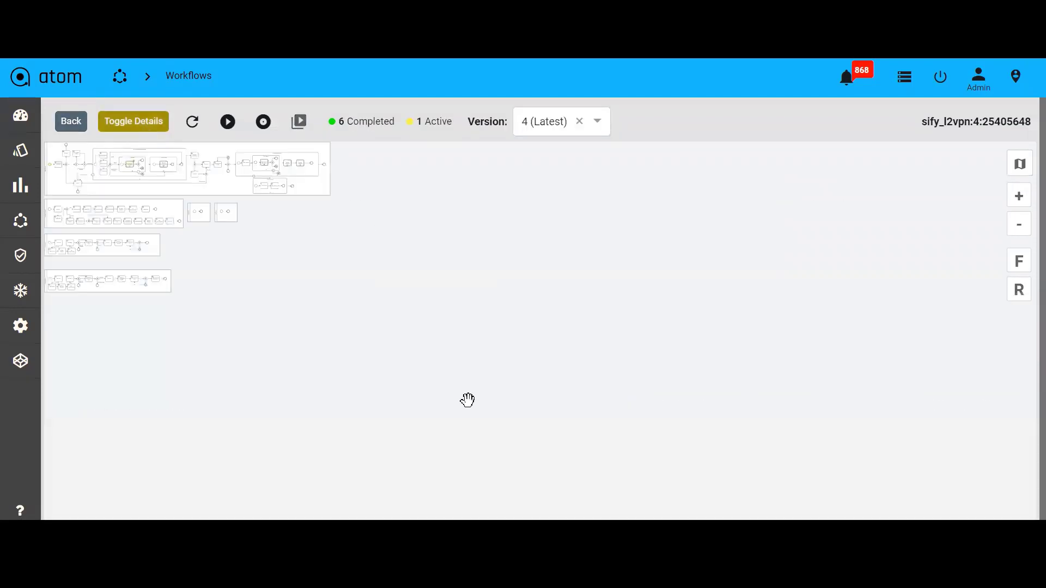
left_click(1019, 195)
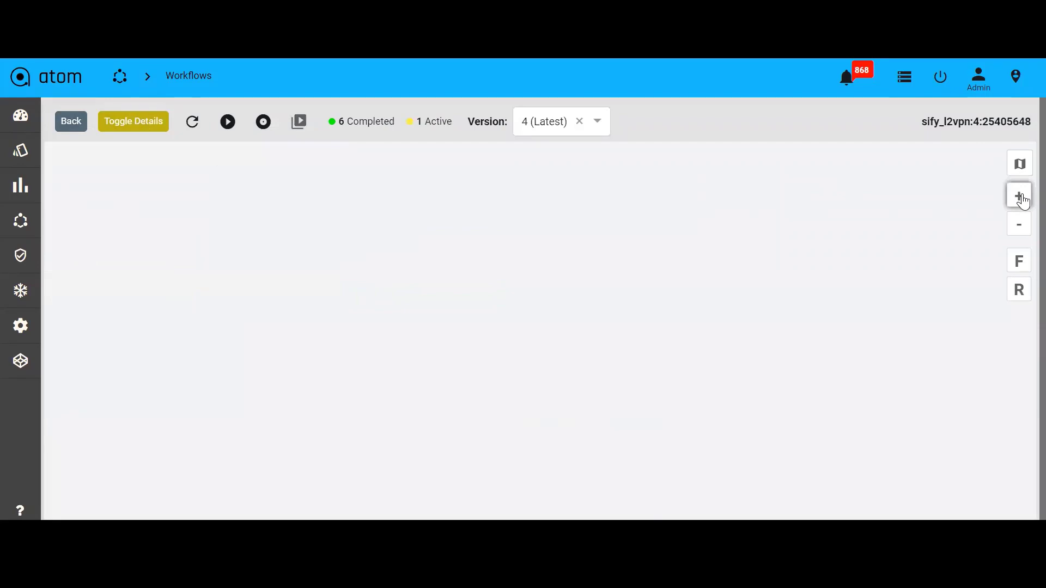
Examine the sify_l2vpn main process diagram, following it from input validation through pre-checks, provisioning, post-checks and delete services
left_click_drag(413, 299, 874, 355)
scroll(682, 296, "left", 5)
scroll(705, 371, "up", 3)
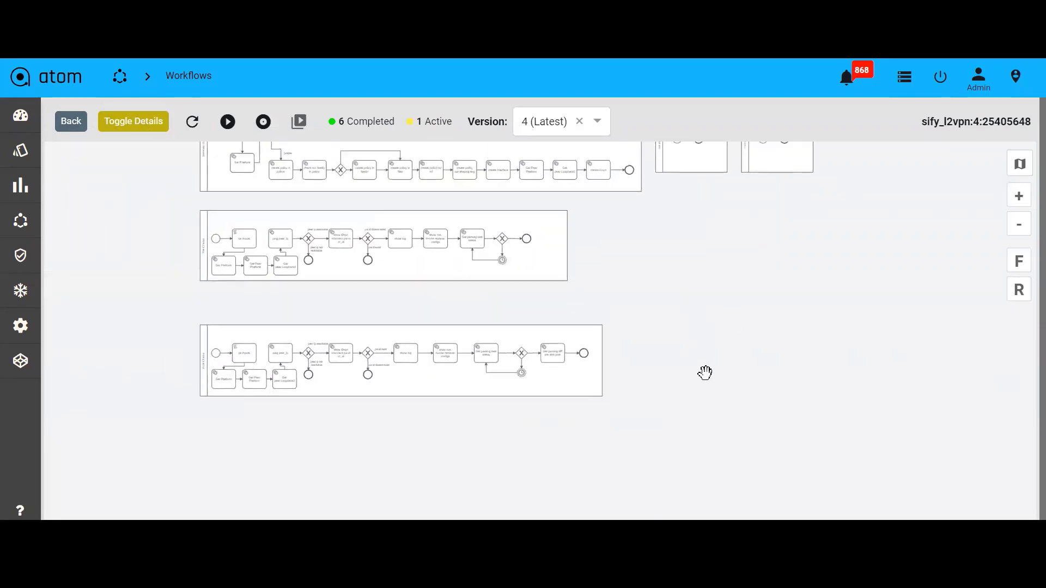
left_click_drag(708, 413, 674, 466)
left_click(1018, 196)
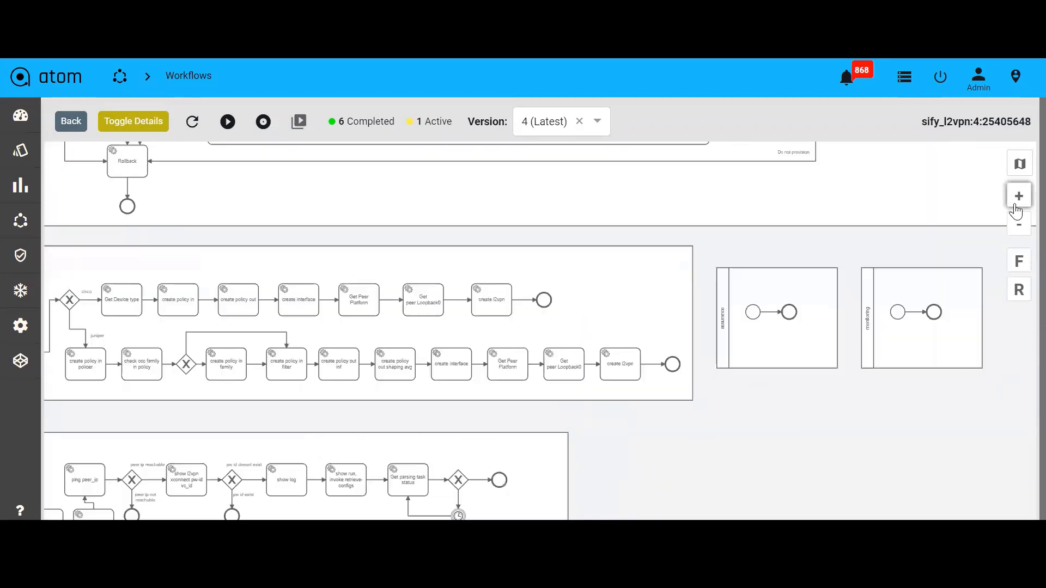
left_click_drag(357, 259, 504, 445)
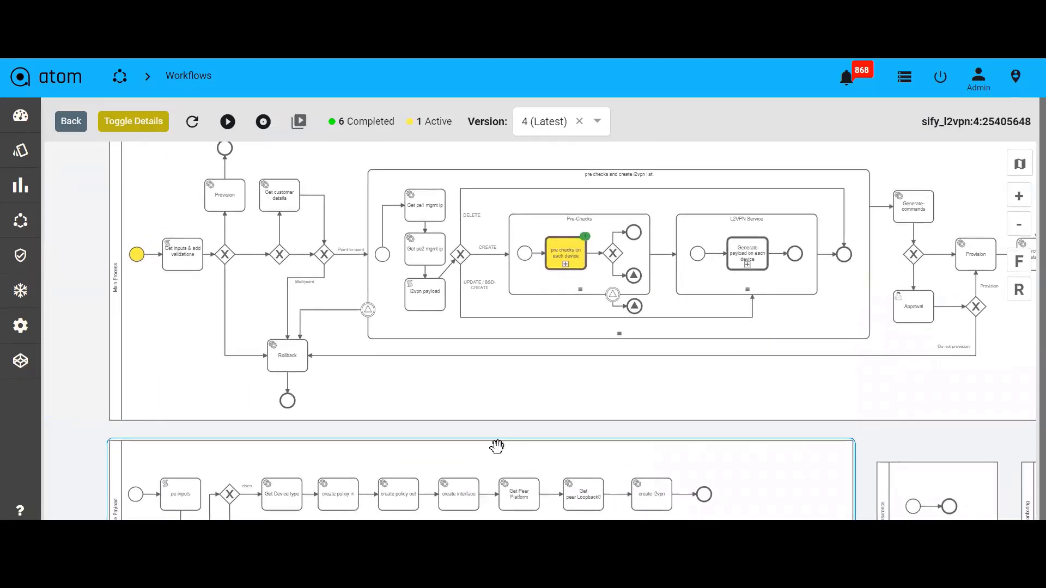
left_click_drag(503, 444, 473, 456)
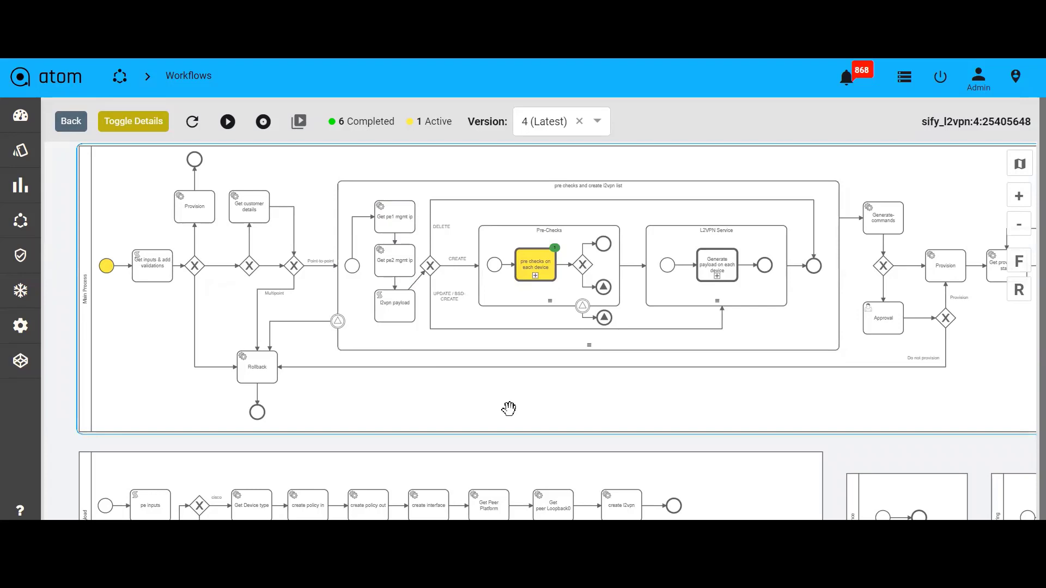
left_click_drag(509, 409, 352, 394)
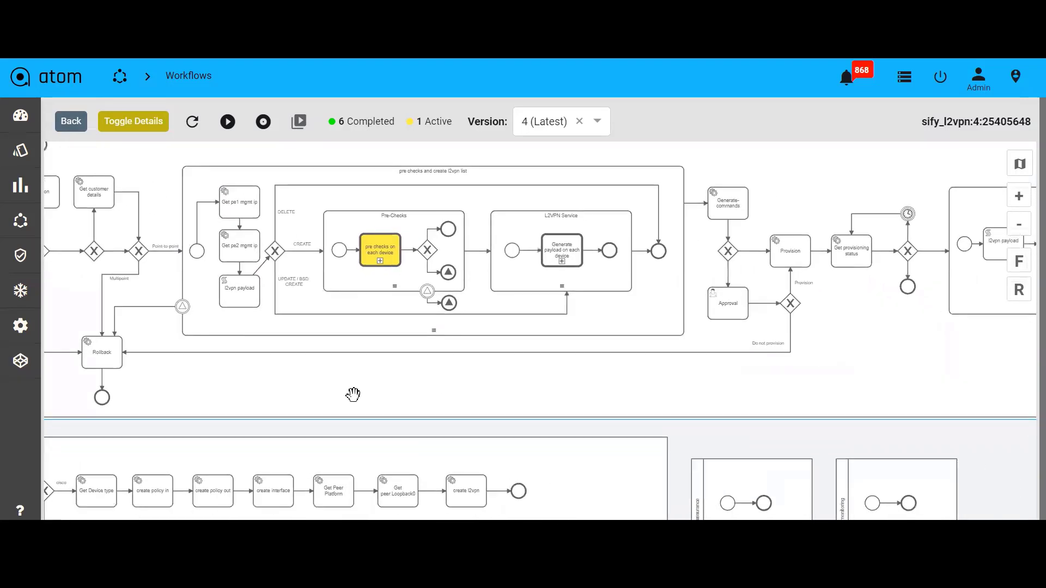
left_click_drag(653, 407, 336, 411)
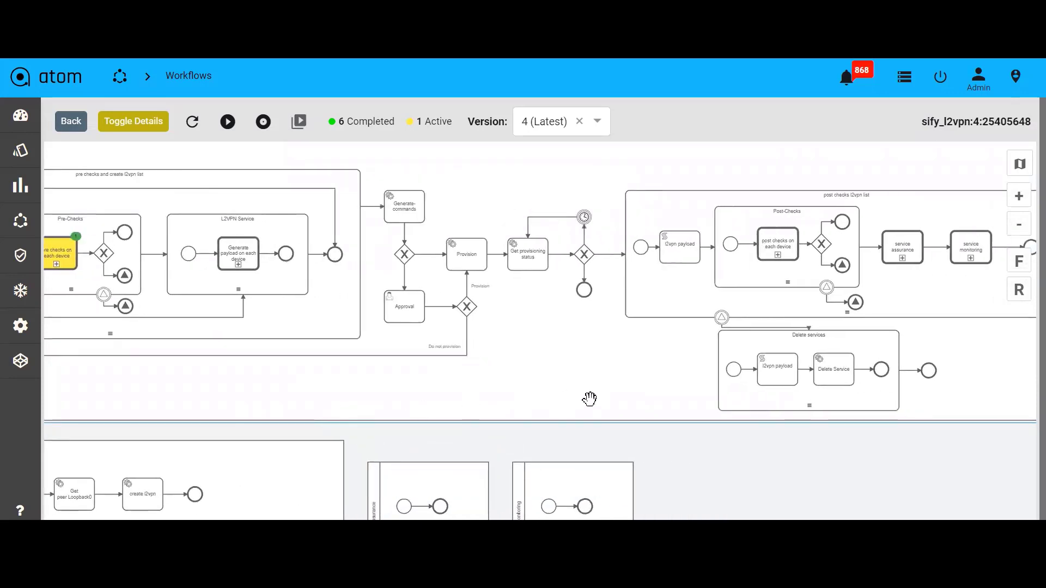
left_click_drag(591, 397, 415, 408)
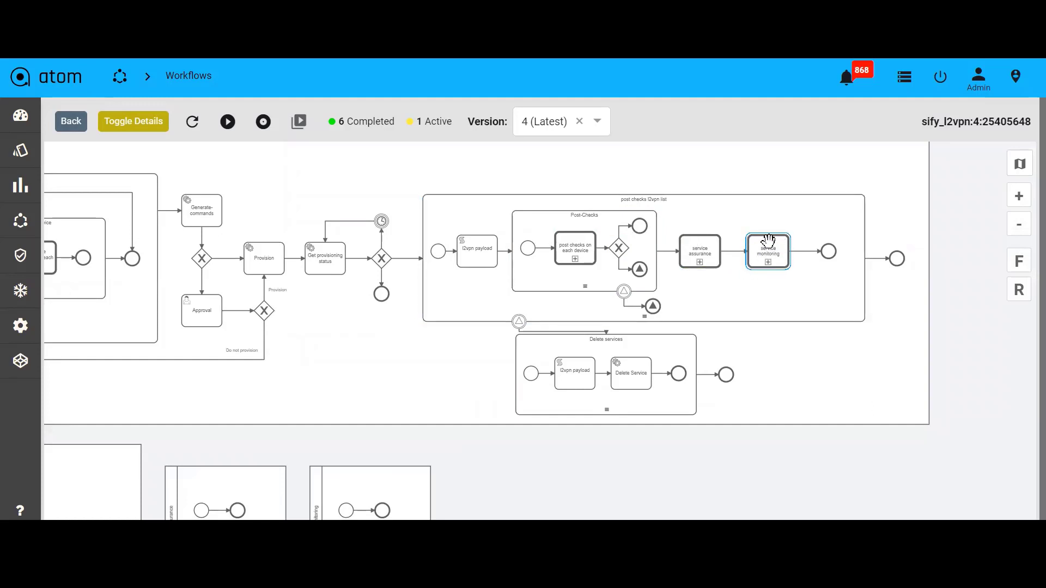
left_click_drag(773, 370, 815, 320)
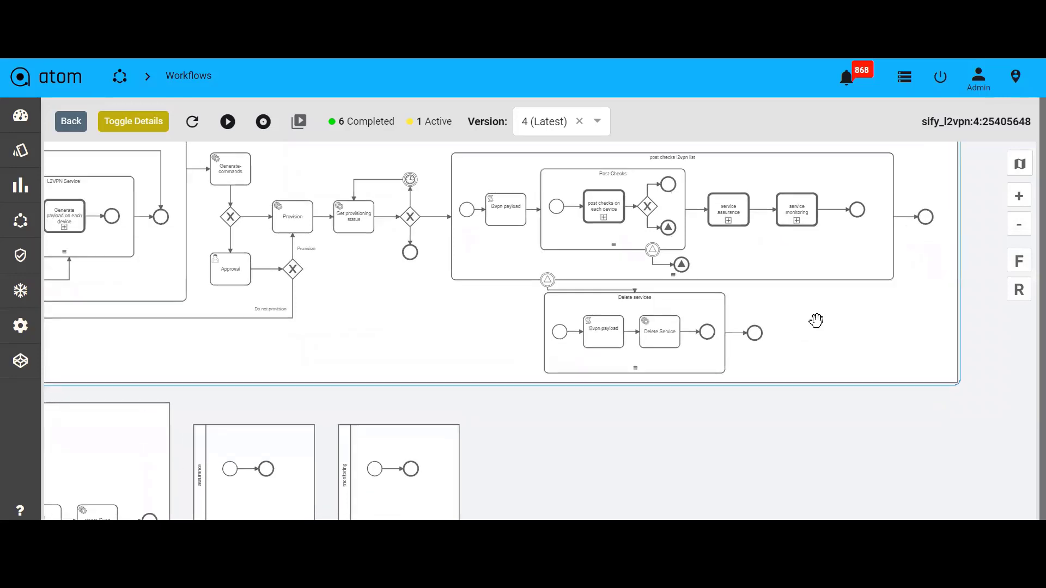
Examine the Generate Payload, Pre-Checks and Post-Checks subprocess diagrams of the workflow
left_click(1018, 224)
left_click_drag(244, 362, 596, 281)
left_click(1020, 200)
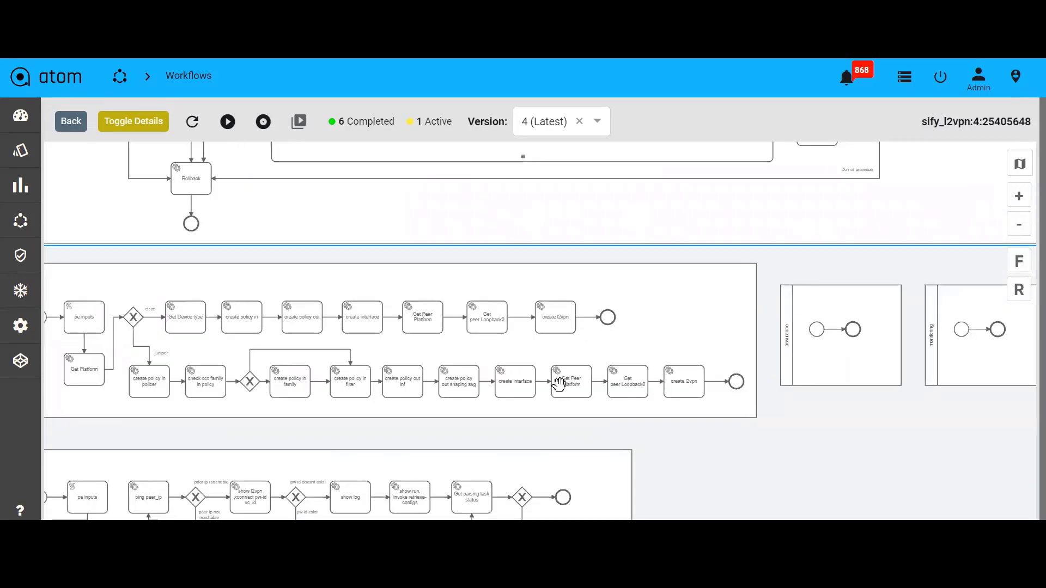
left_click_drag(457, 387, 602, 361)
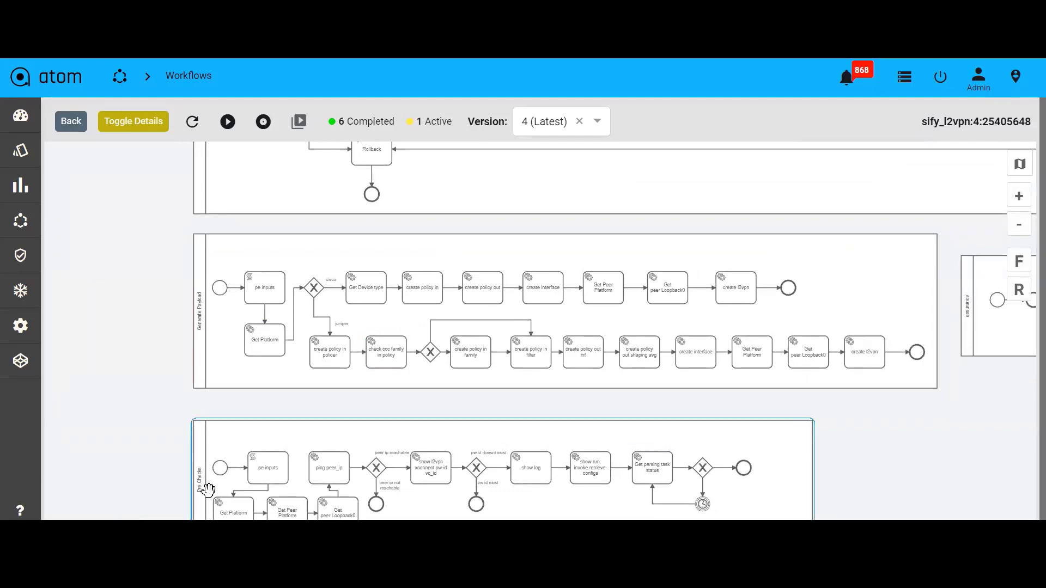
left_click_drag(492, 353, 463, 314)
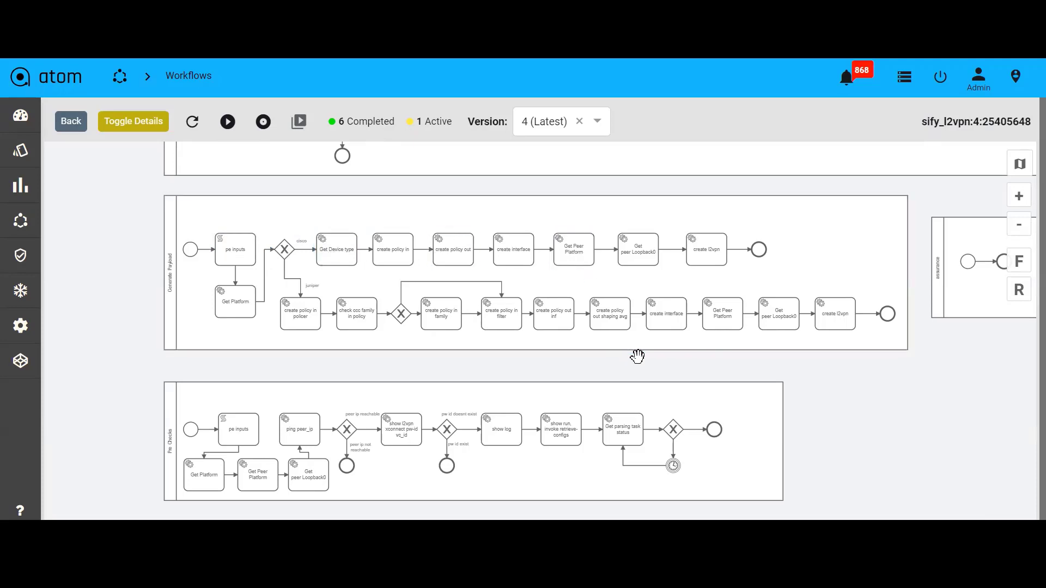
left_click_drag(651, 381, 621, 333)
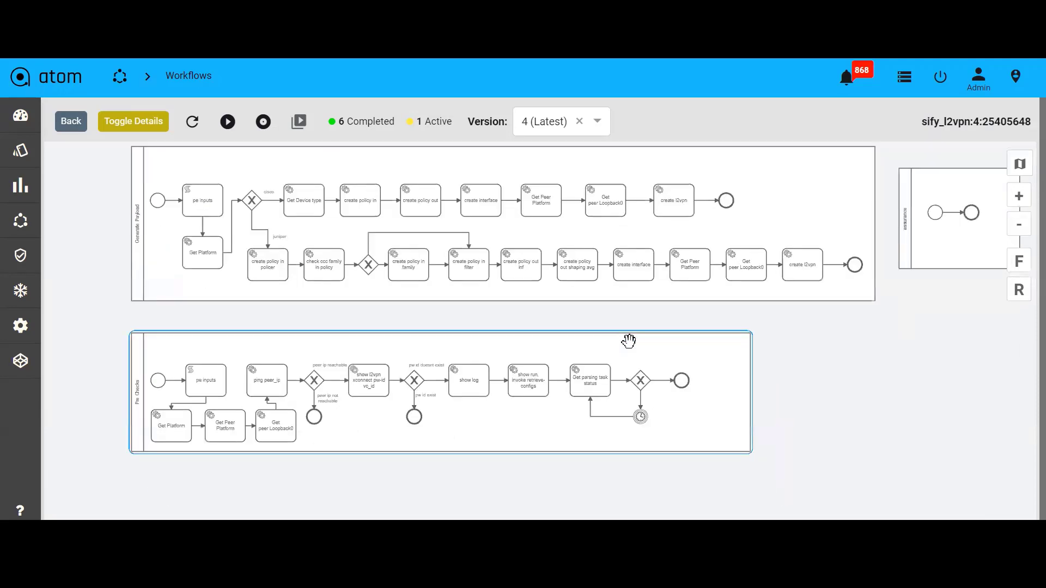
left_click_drag(526, 421, 520, 383)
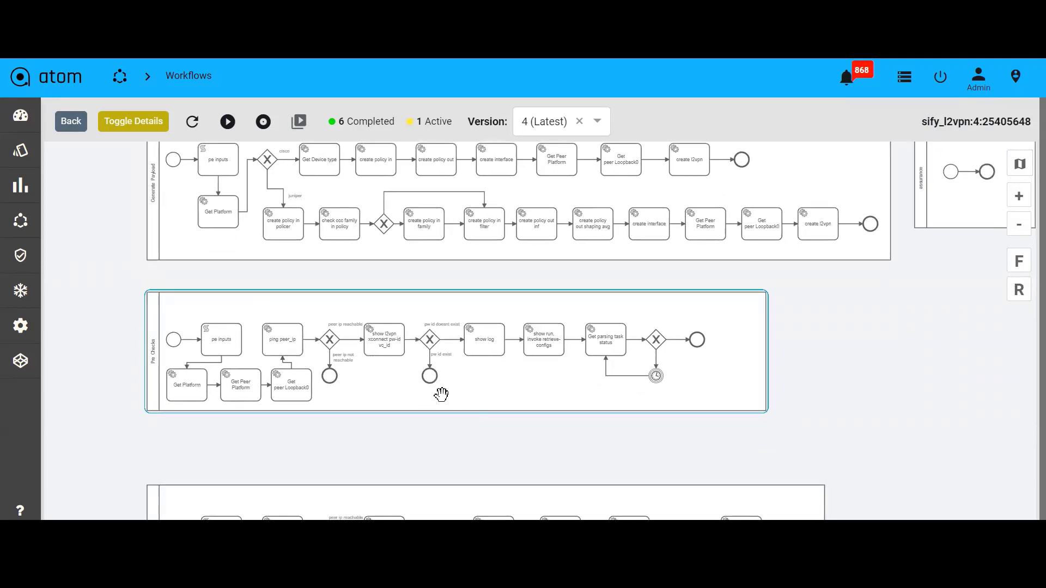
left_click_drag(480, 457, 457, 320)
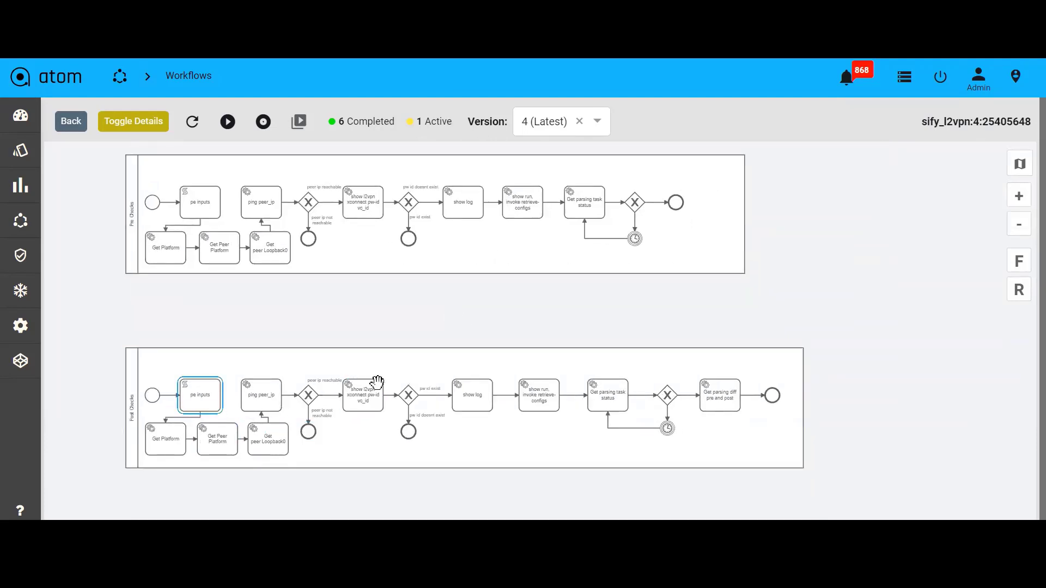
left_click(1019, 226)
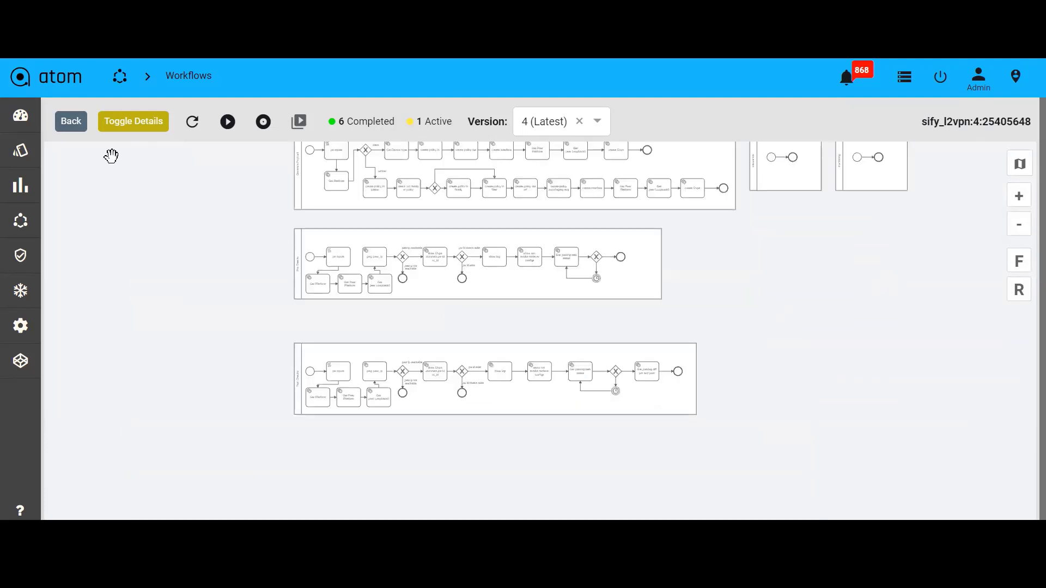
Return from the workflow and open Tasks and Events to review the latest workflow instance's task message
left_click(72, 126)
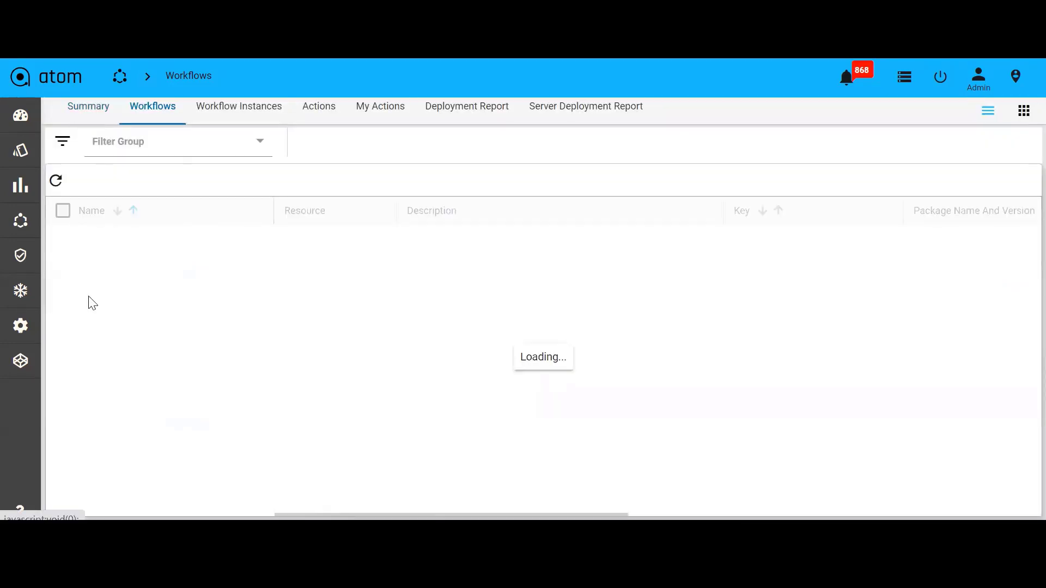
mouse_move(21, 362)
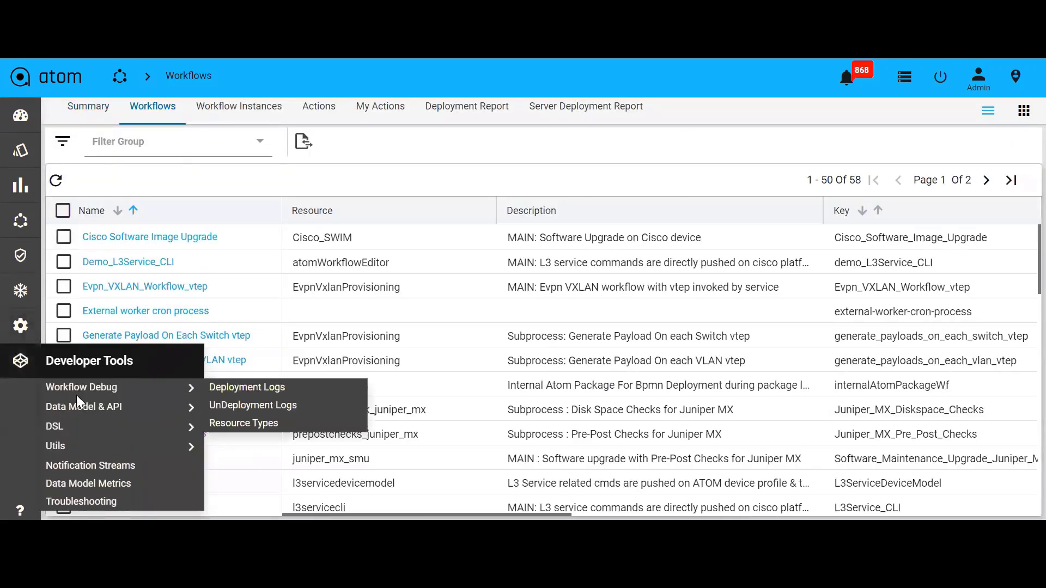
mouse_move(7, 334)
left_click(81, 352)
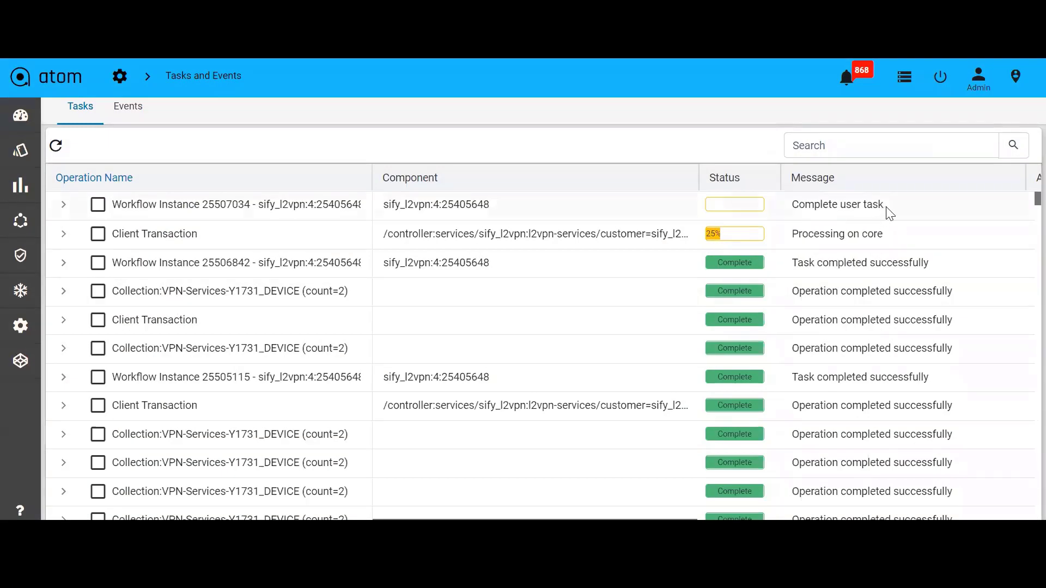
left_click_drag(885, 206, 798, 203)
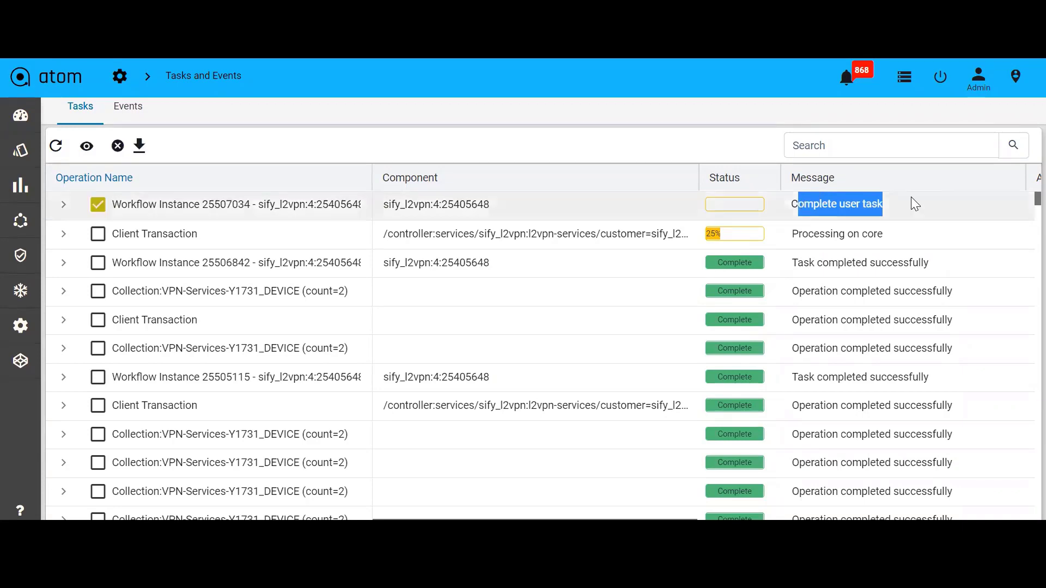
left_click(912, 206)
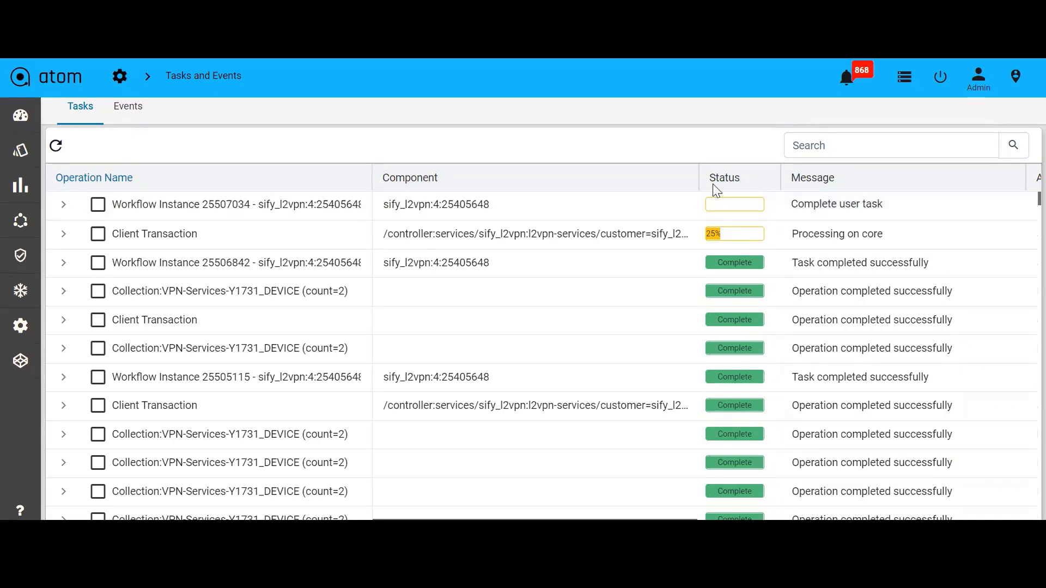
Open the workflow actions list and claim the Approval action for workflow instance 25507034
left_click(326, 109)
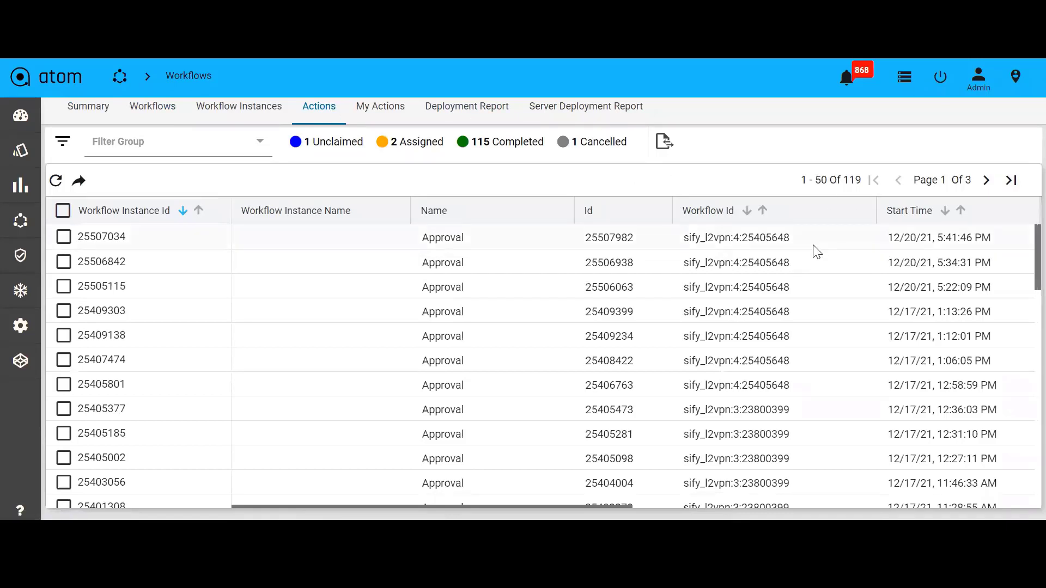
left_click_drag(992, 238, 875, 236)
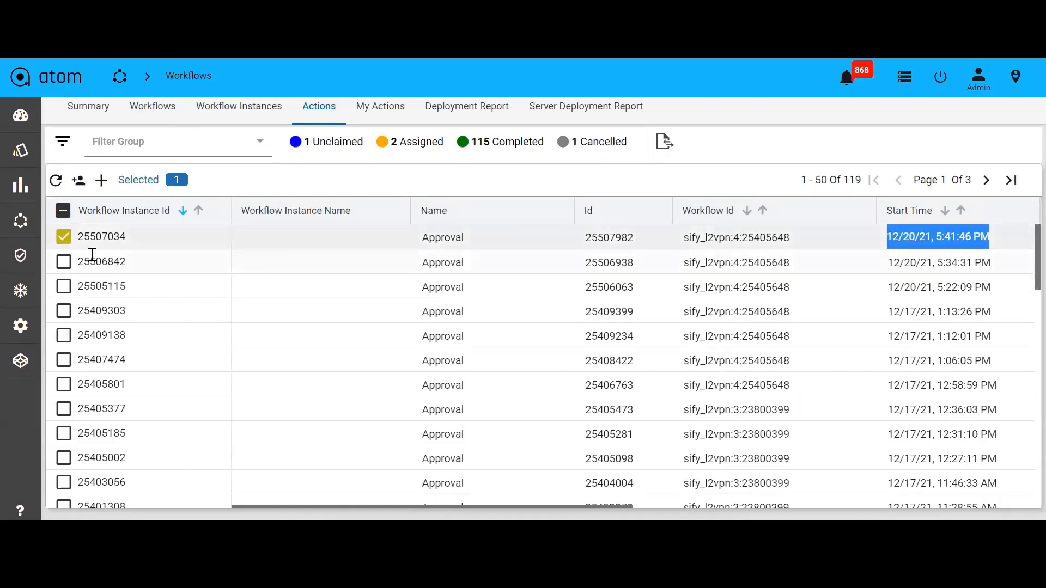
left_click(78, 180)
left_click(63, 237)
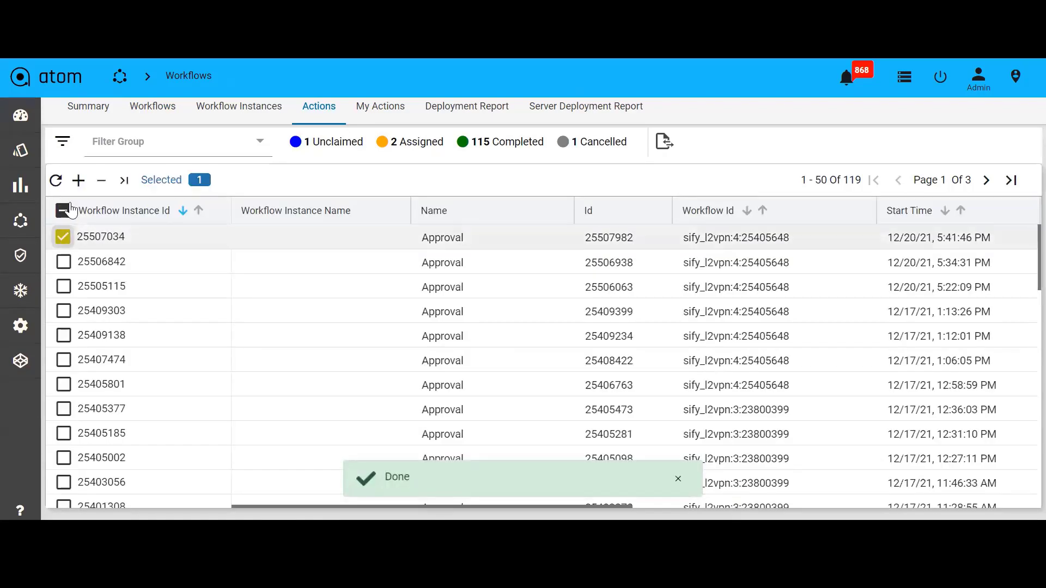
Open the claimed Approval form, tick Provision, and submit the approval
left_click(123, 182)
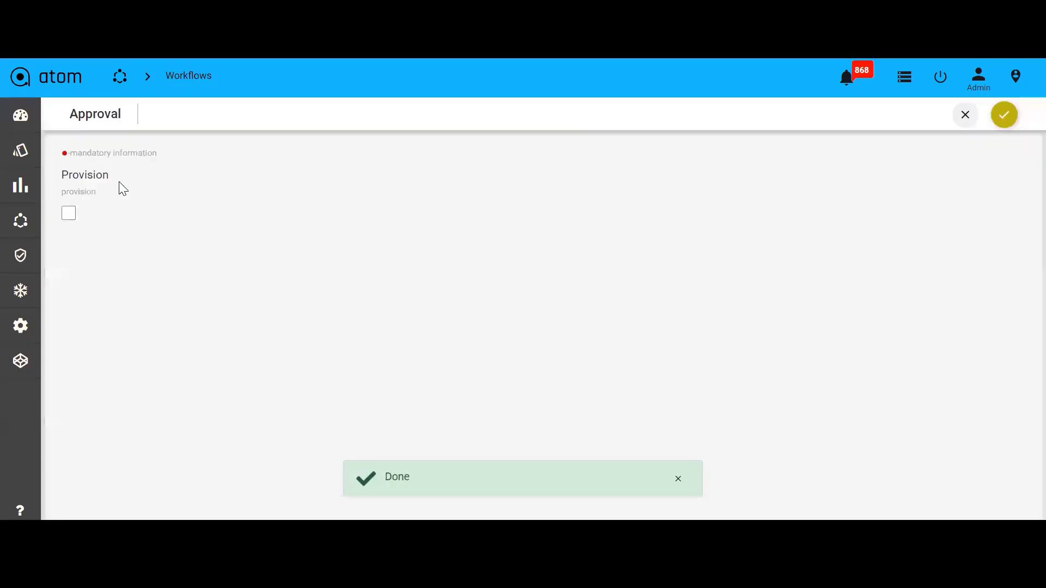
left_click(68, 213)
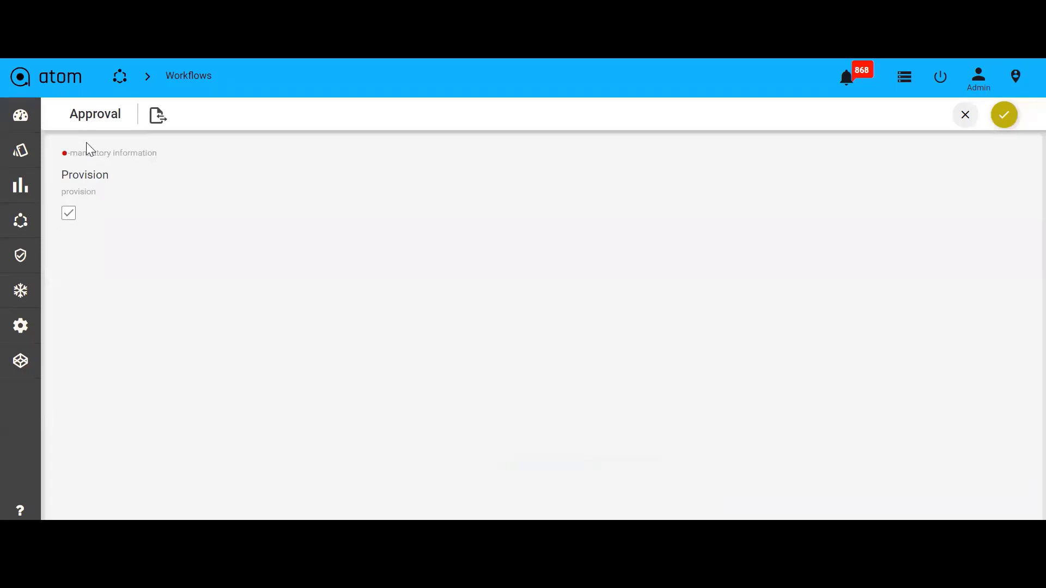
left_click(1003, 115)
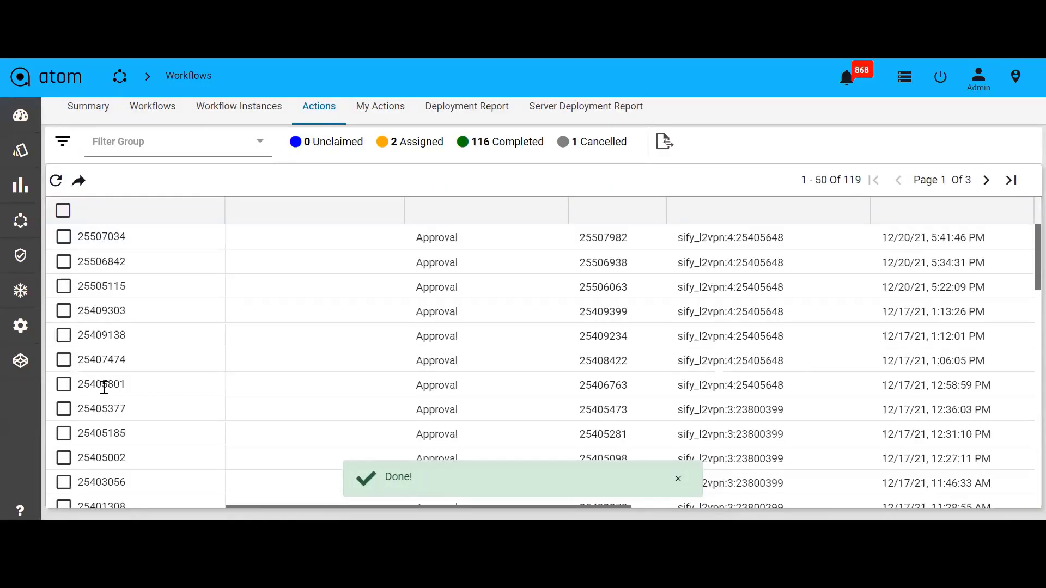
Open Tasks and Events to check the progress of the latest Client Transaction
mouse_move(23, 323)
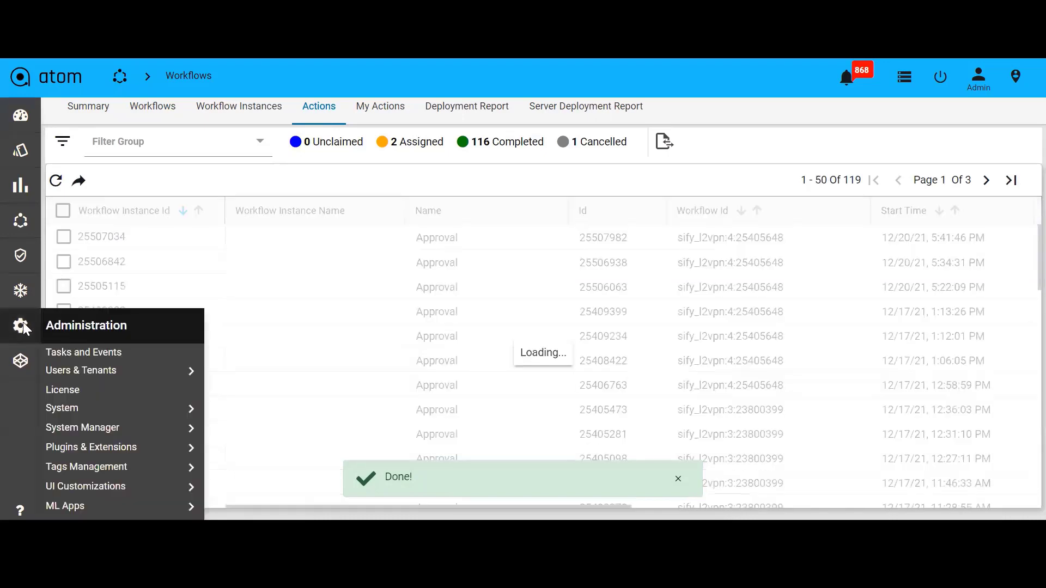
left_click(83, 352)
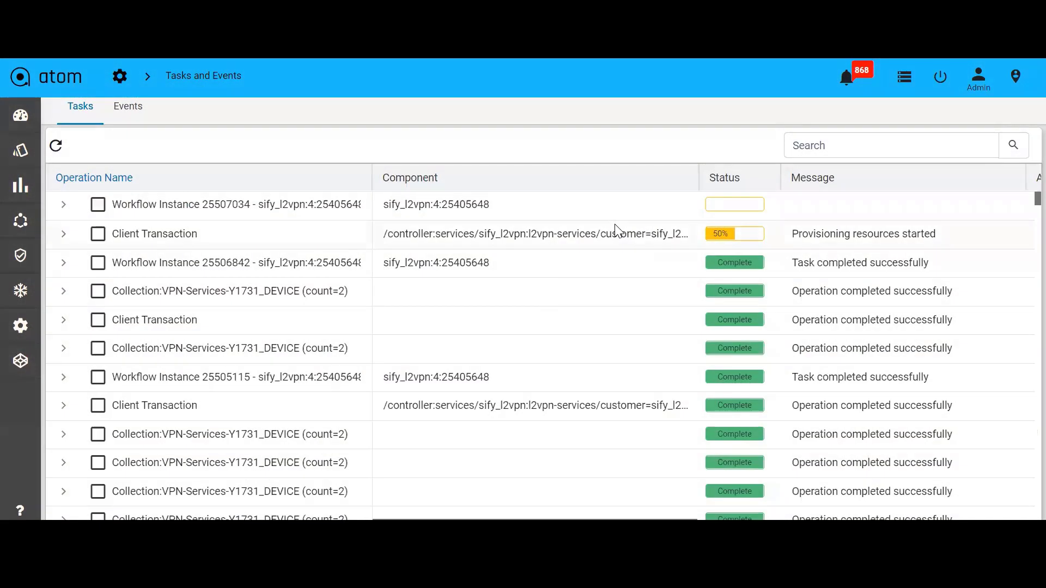
mouse_move(731, 233)
mouse_move(21, 221)
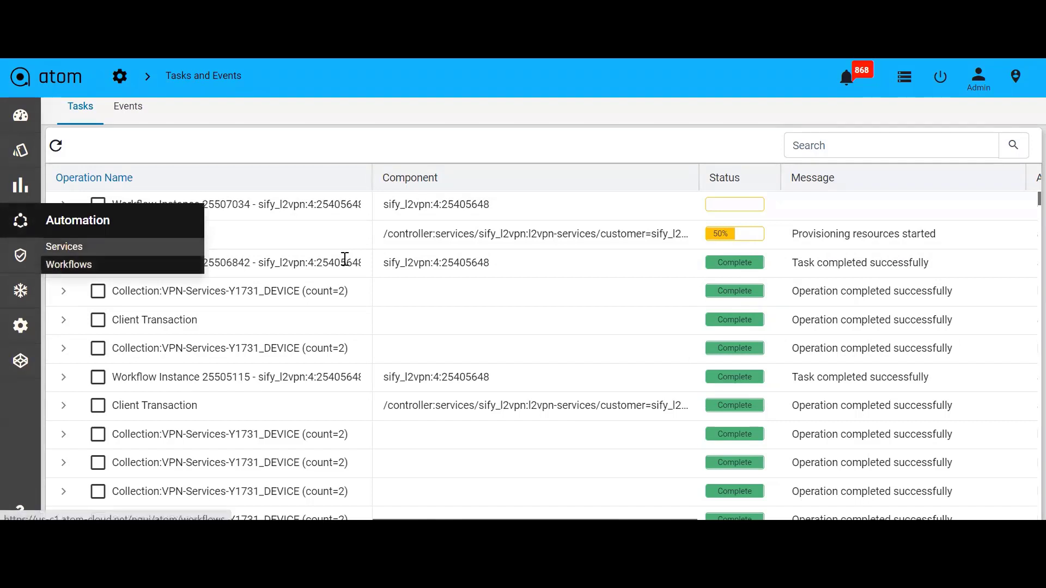
Open the sify_l2vpn workflow from the workflows list and open its active instance 25507034
left_click_drag(249, 203, 204, 206)
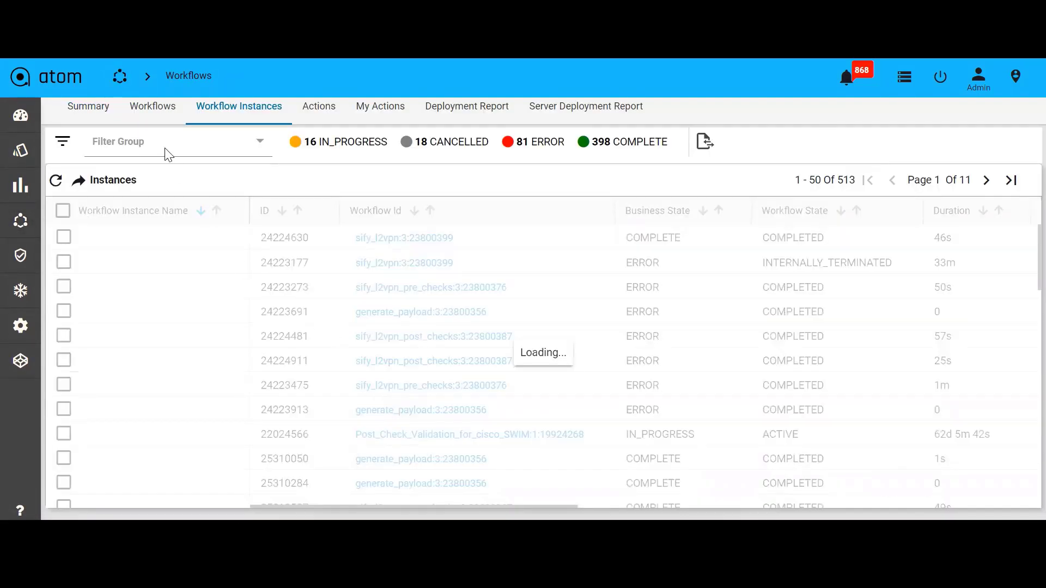
left_click(146, 109)
scroll(172, 408, "down", 8)
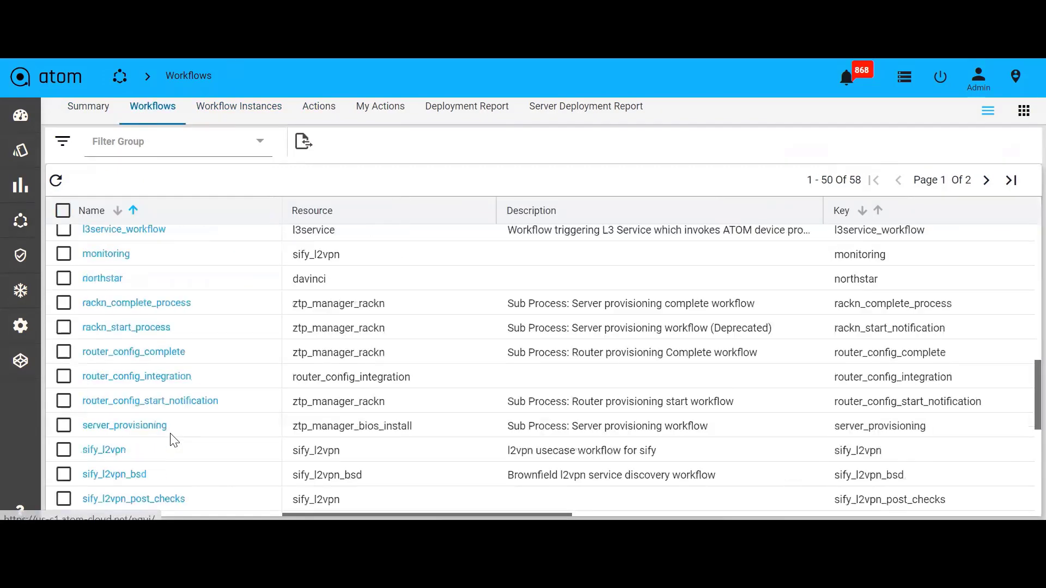
scroll(173, 439, "down", 3)
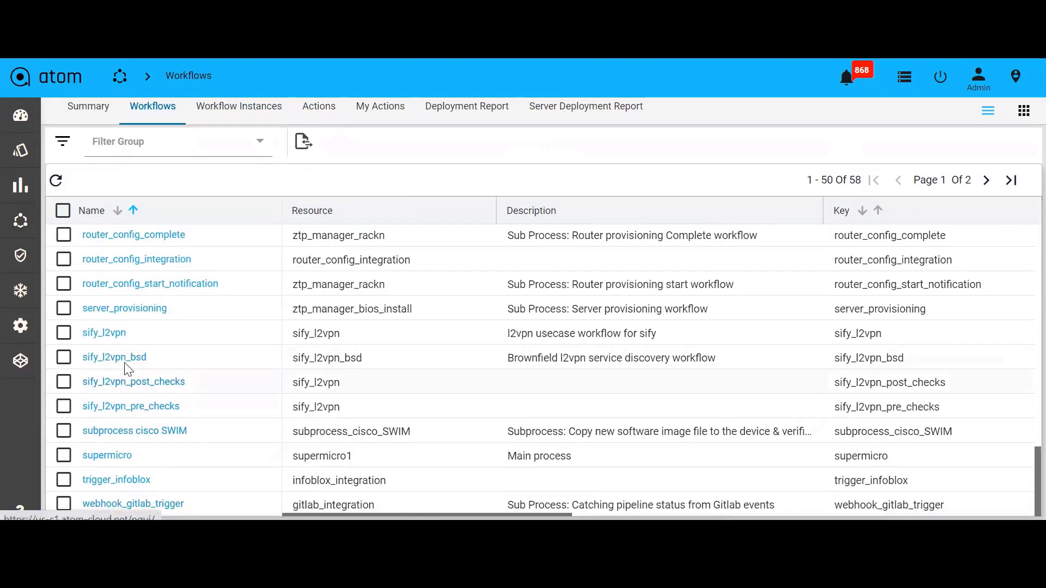
left_click(111, 333)
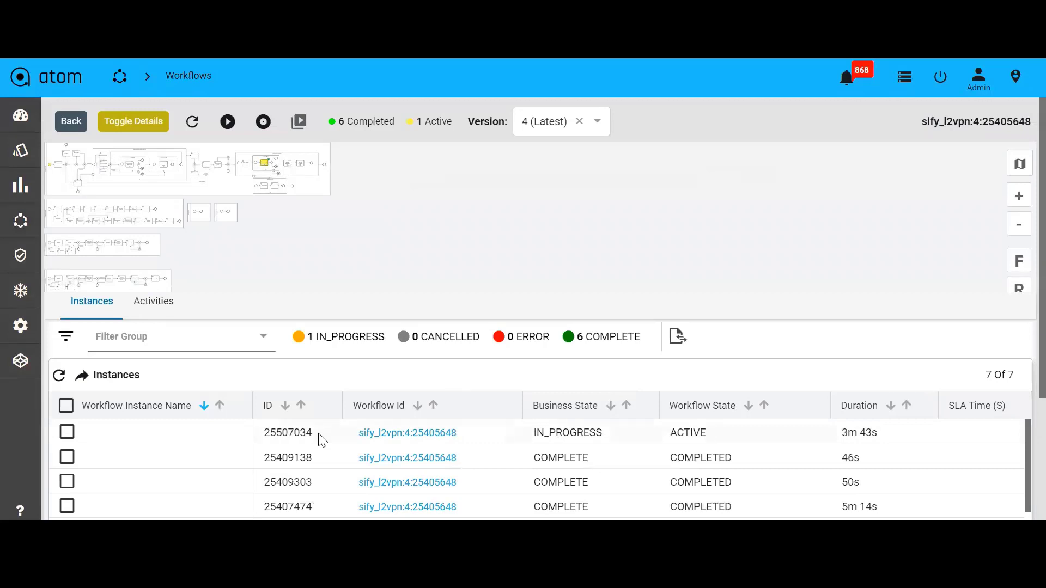
left_click_drag(322, 440, 262, 433)
left_click(99, 433)
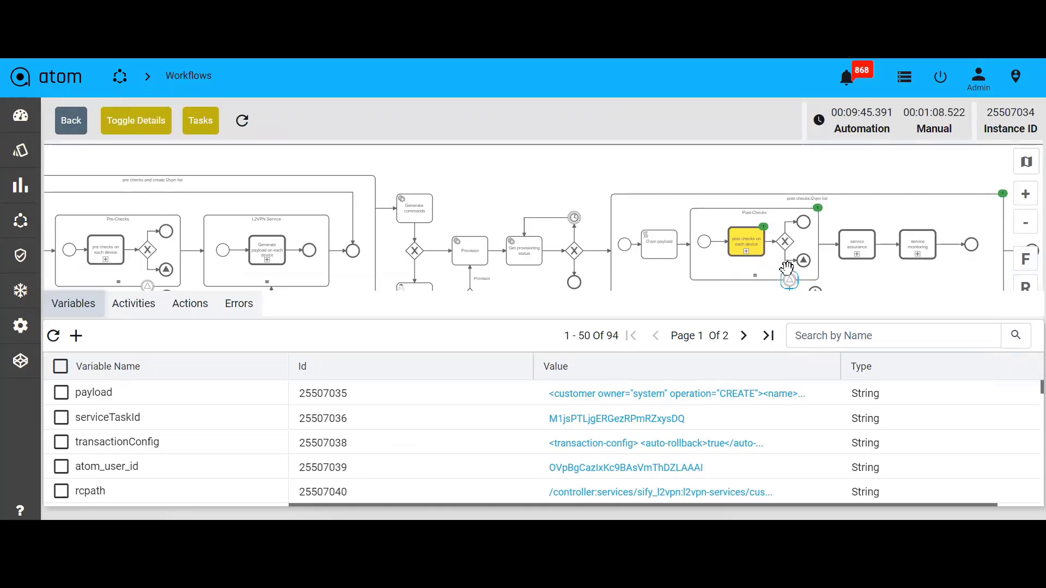
Review the subtasks of workflow instance 25507034 in Tasks and Events, refreshing the list to check its status
left_click(745, 242)
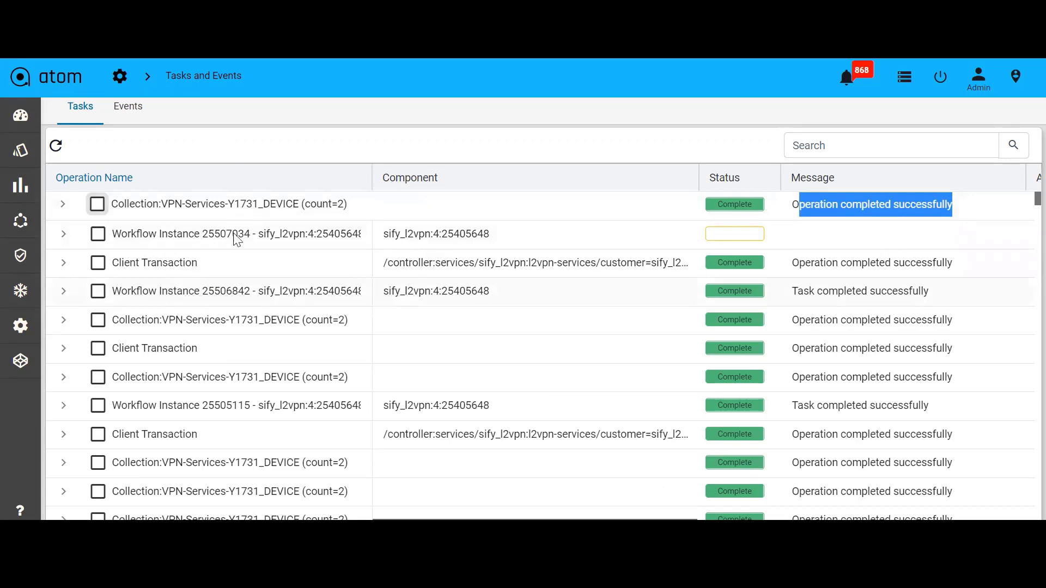
left_click(222, 160)
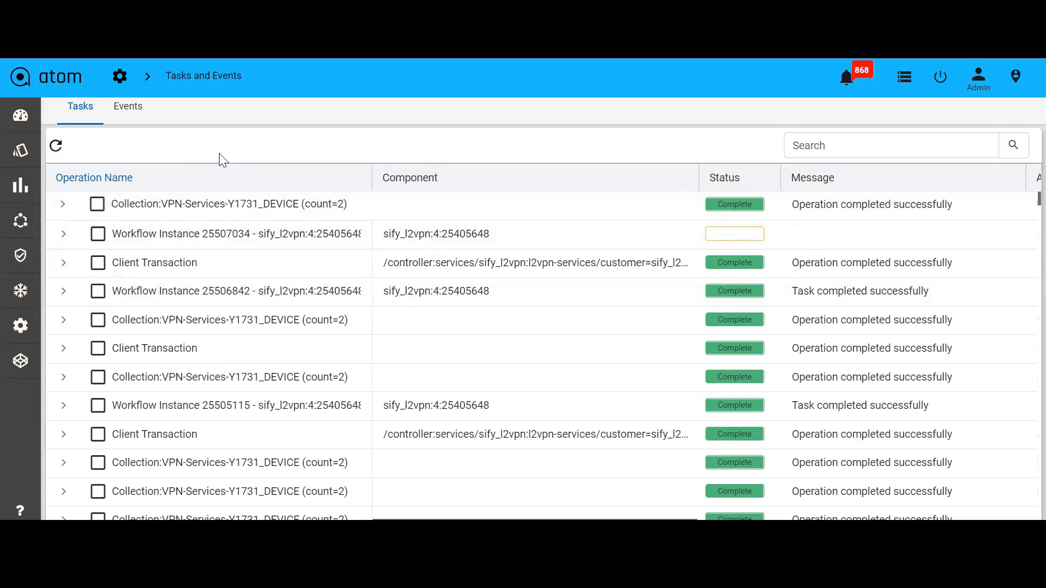
left_click(56, 147)
left_click(63, 234)
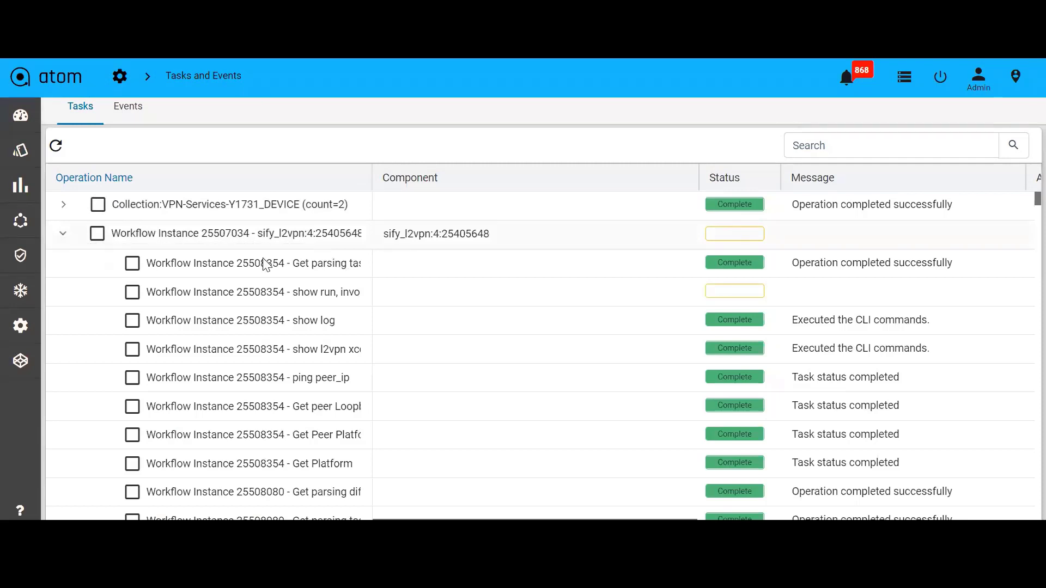
left_click_drag(287, 293, 348, 292)
left_click_drag(372, 179, 576, 185)
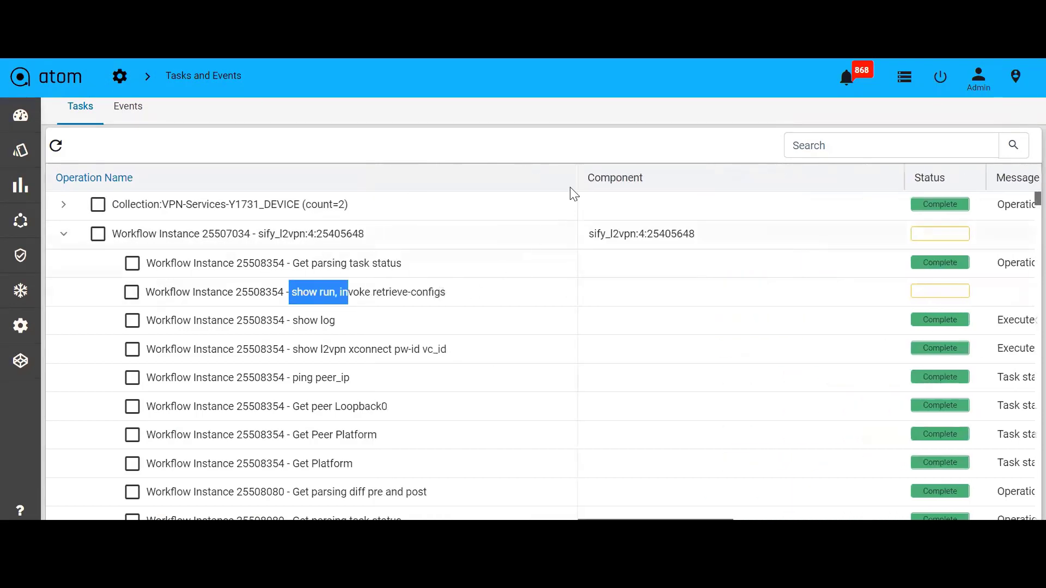
left_click(58, 146)
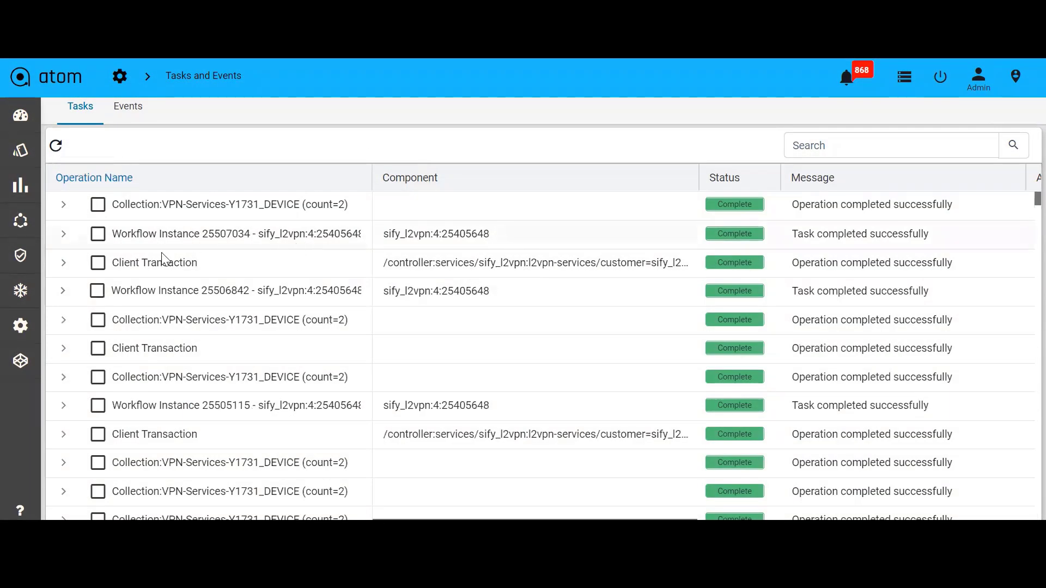
left_click(64, 238)
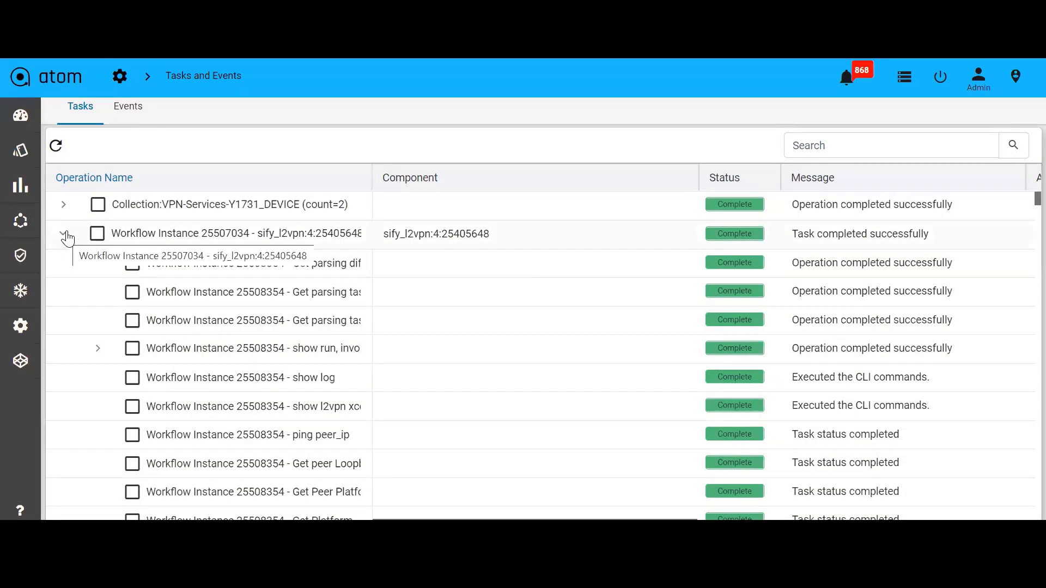
left_click(65, 235)
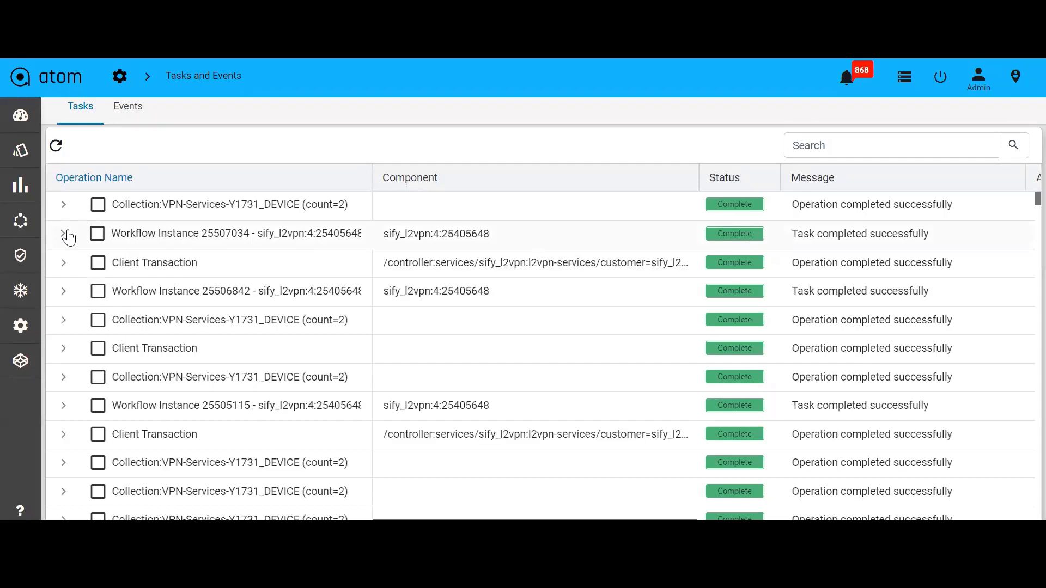
Open the sify_l2vpn service instance from the Services catalog and view its edit form before going back
mouse_move(31, 218)
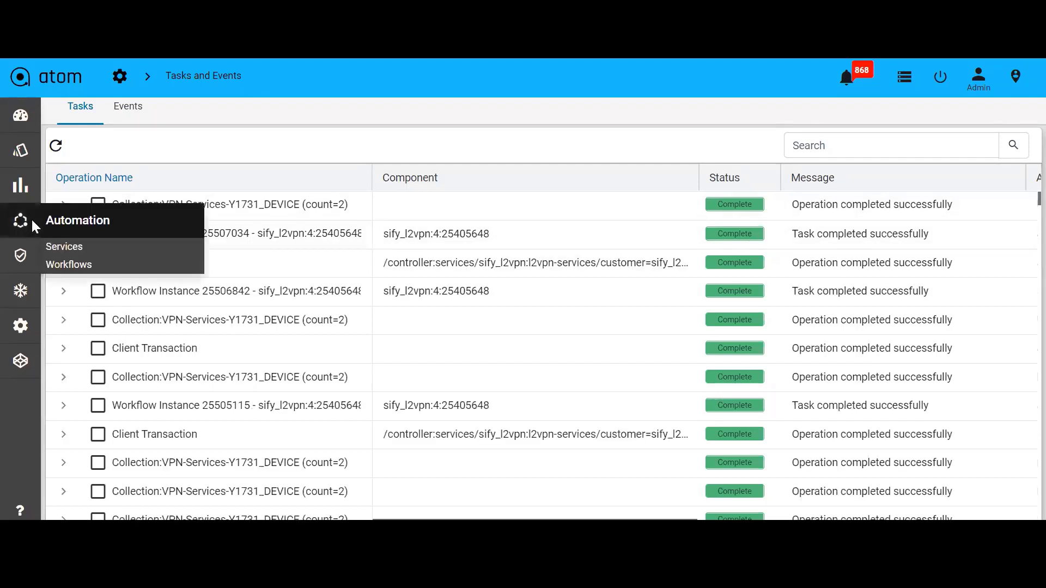
left_click(76, 246)
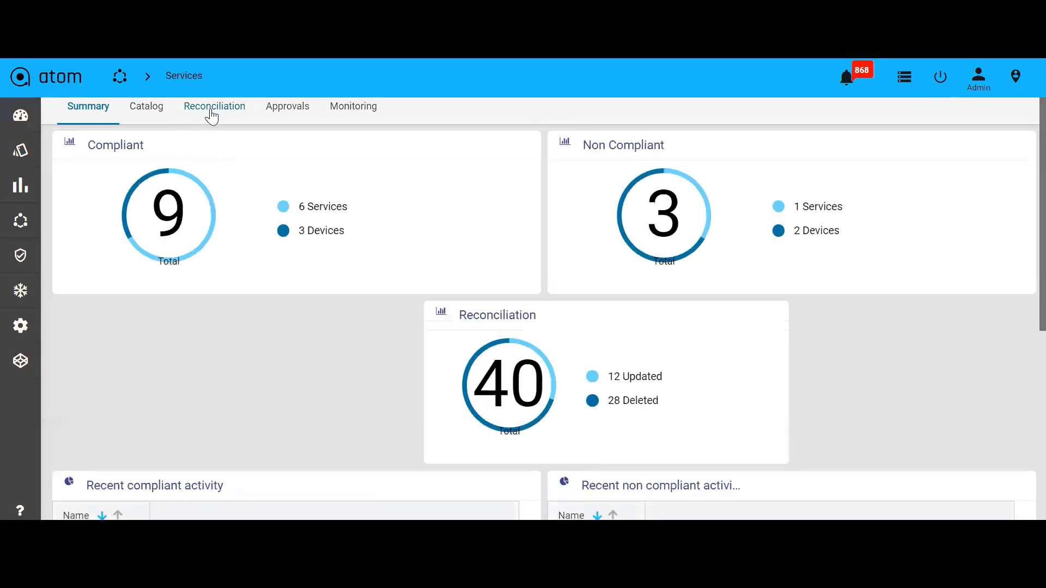
left_click(155, 108)
scroll(218, 387, "down", 3)
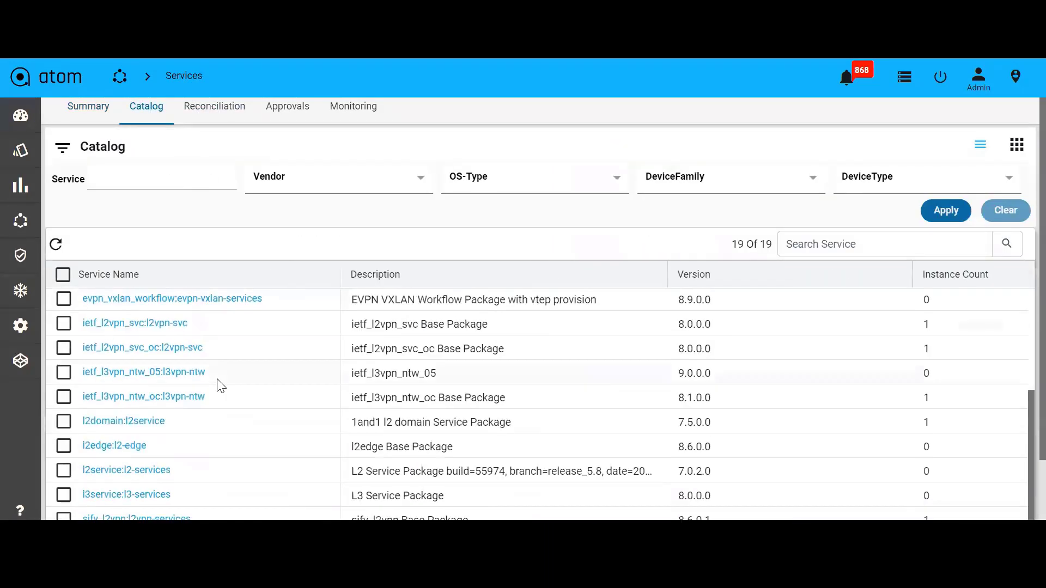
left_click(129, 517)
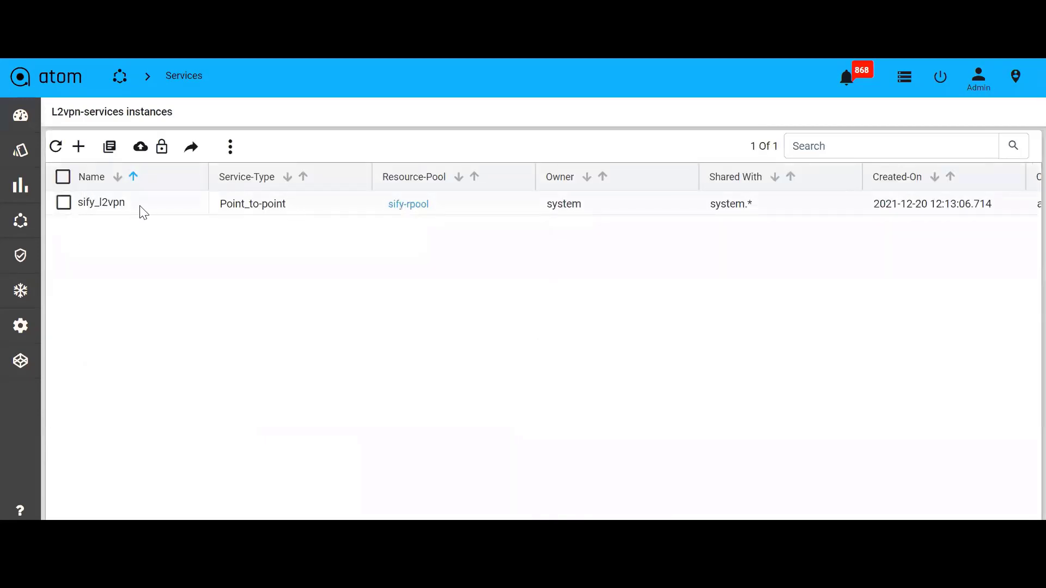
left_click(61, 202)
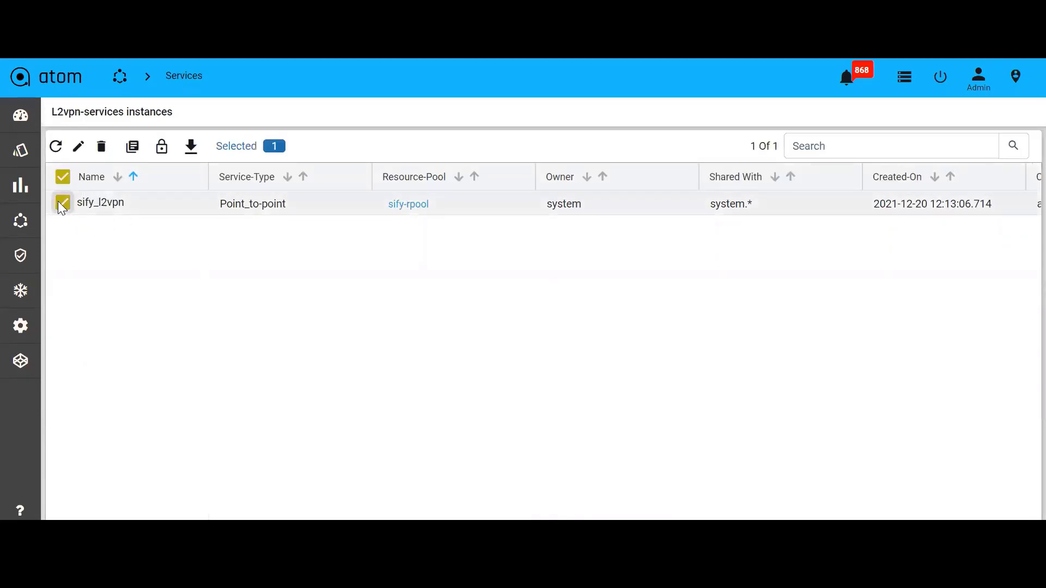
left_click(77, 146)
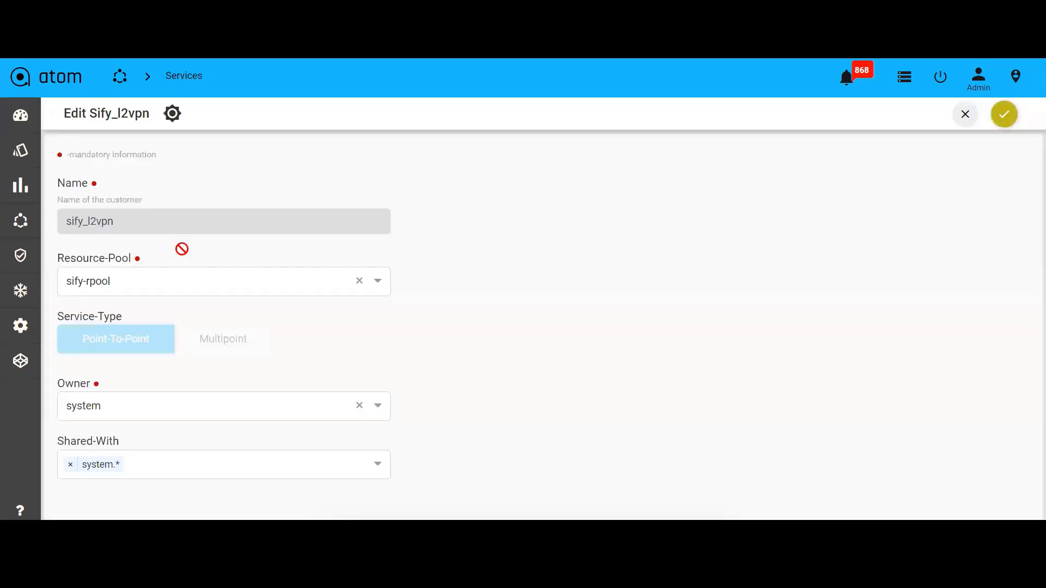
left_click(50, 113)
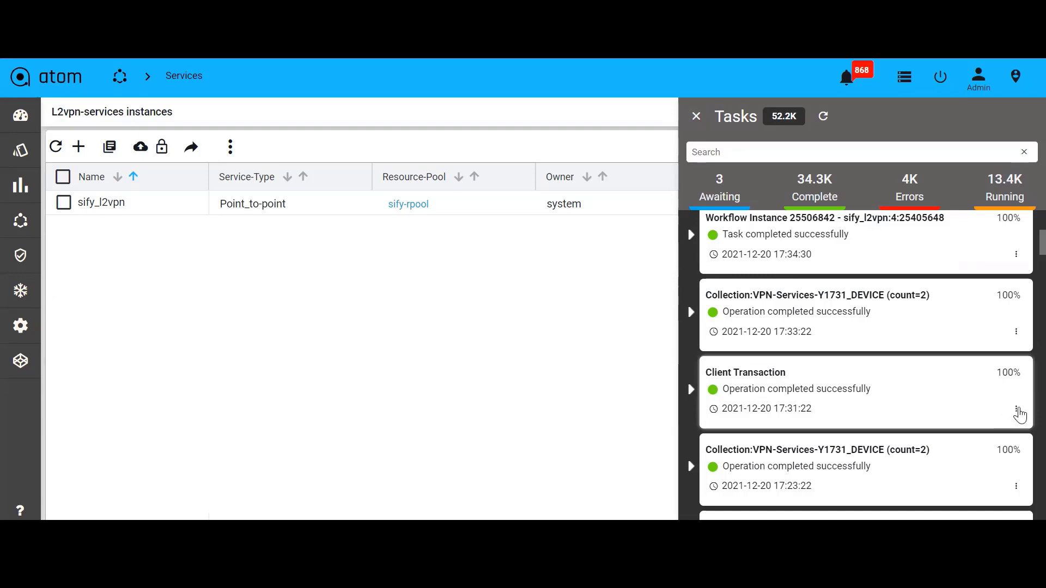
Open the details of the latest Client Transaction task and review its logs and device commands
left_click(1016, 410)
left_click(959, 436)
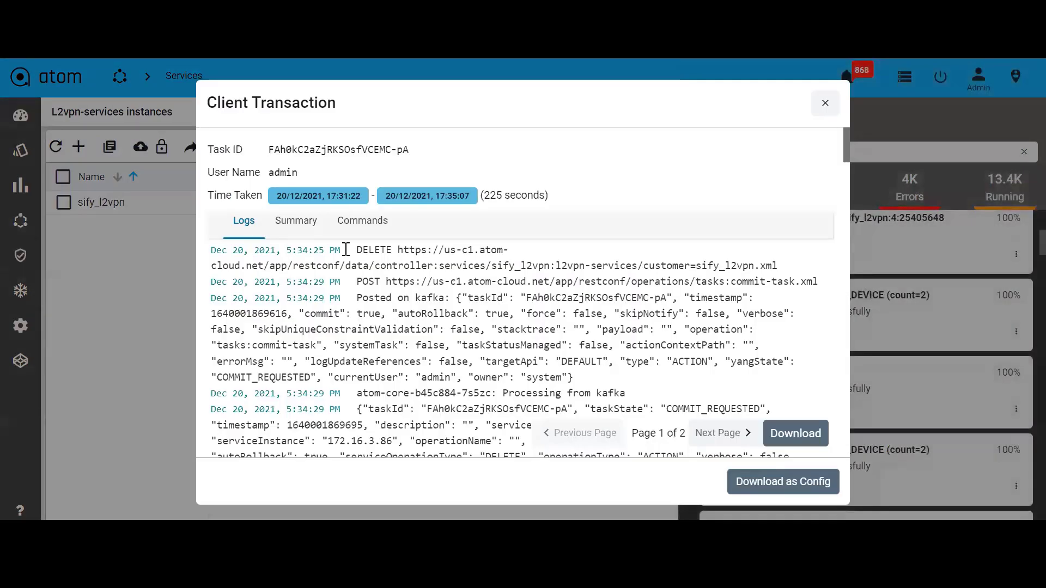
left_click(366, 222)
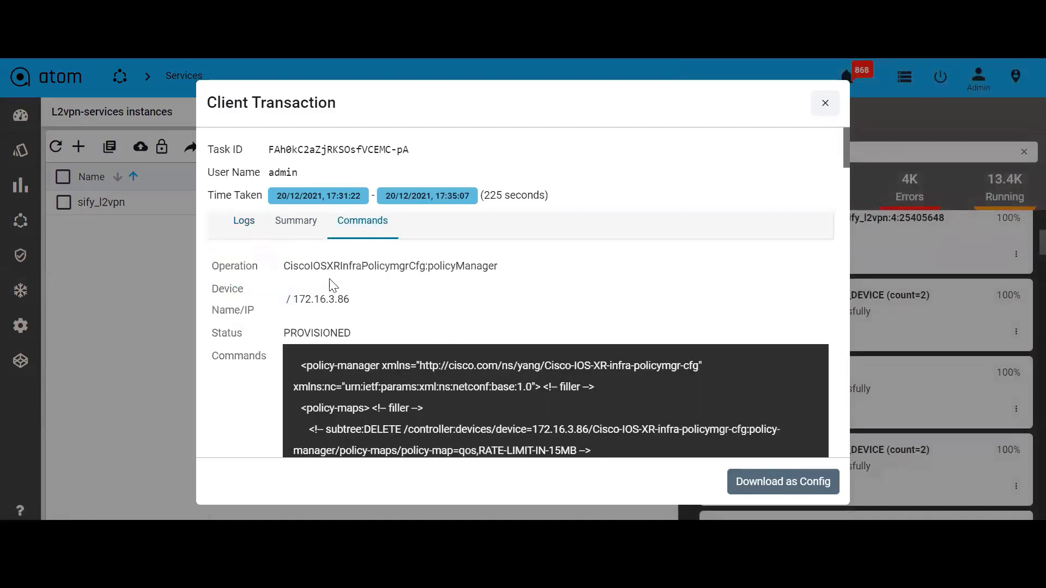
scroll(323, 266, "down", 6)
scroll(399, 340, "up", 2)
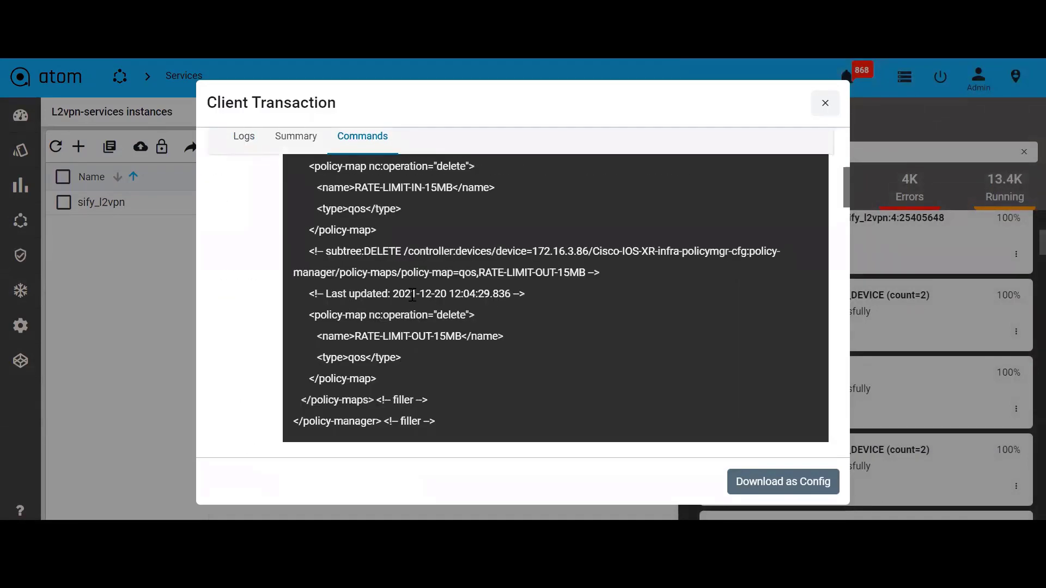
scroll(435, 317, "up", 2)
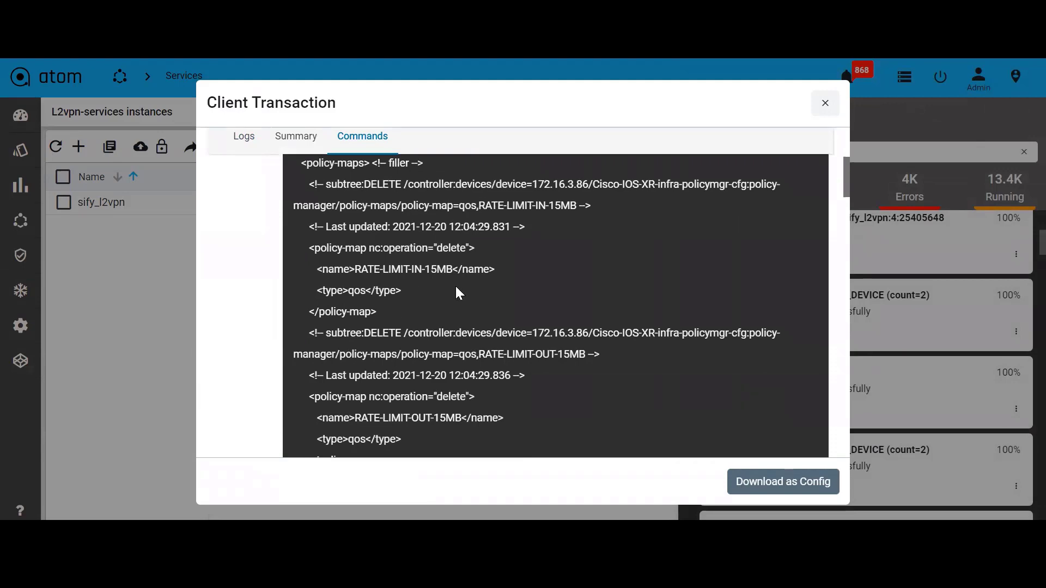
scroll(430, 351, "down", 10)
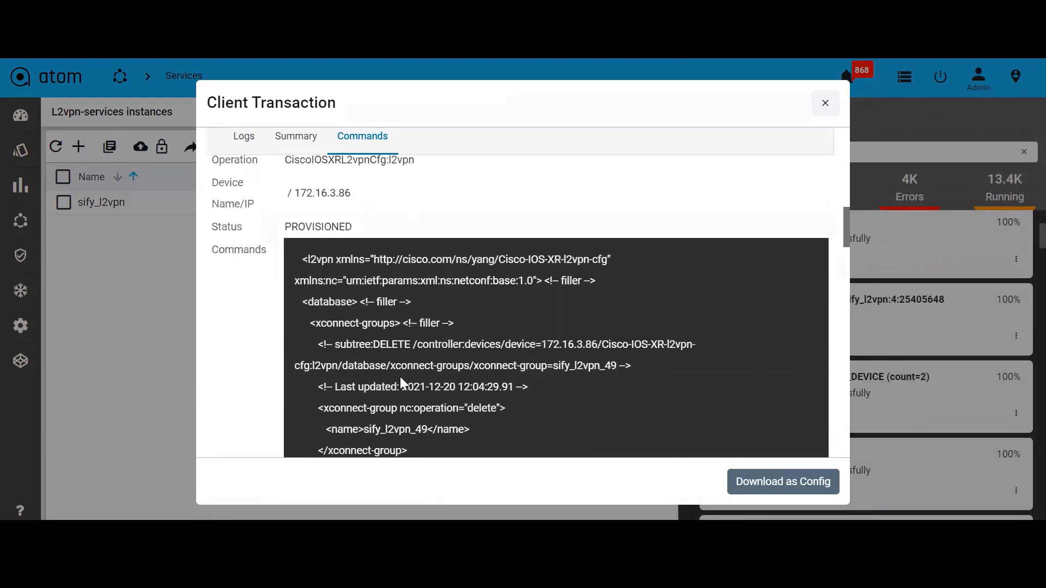
scroll(401, 374, "down", 5)
scroll(404, 372, "down", 8)
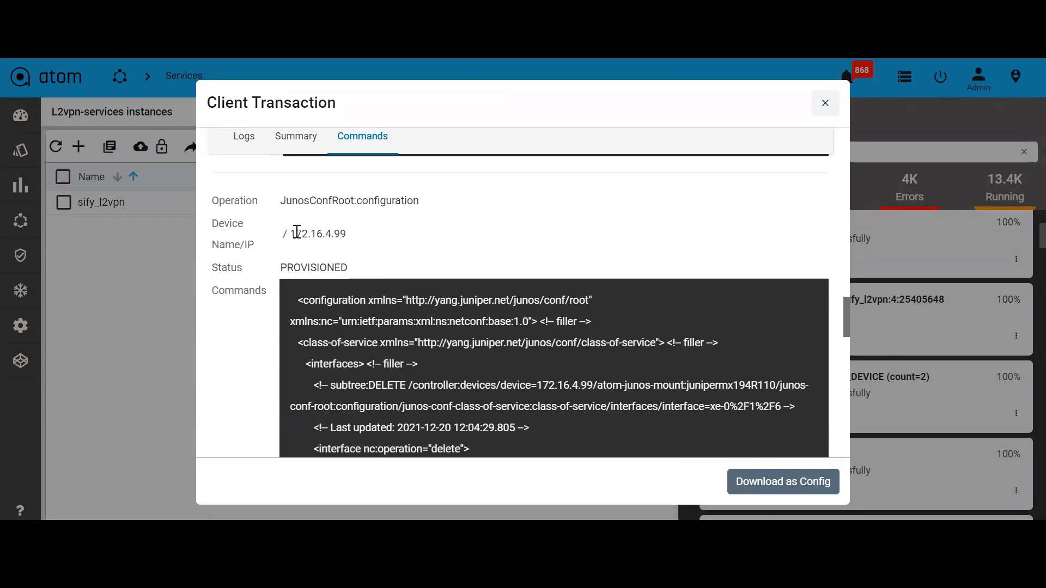
triple_click(297, 232)
scroll(436, 355, "down", 3)
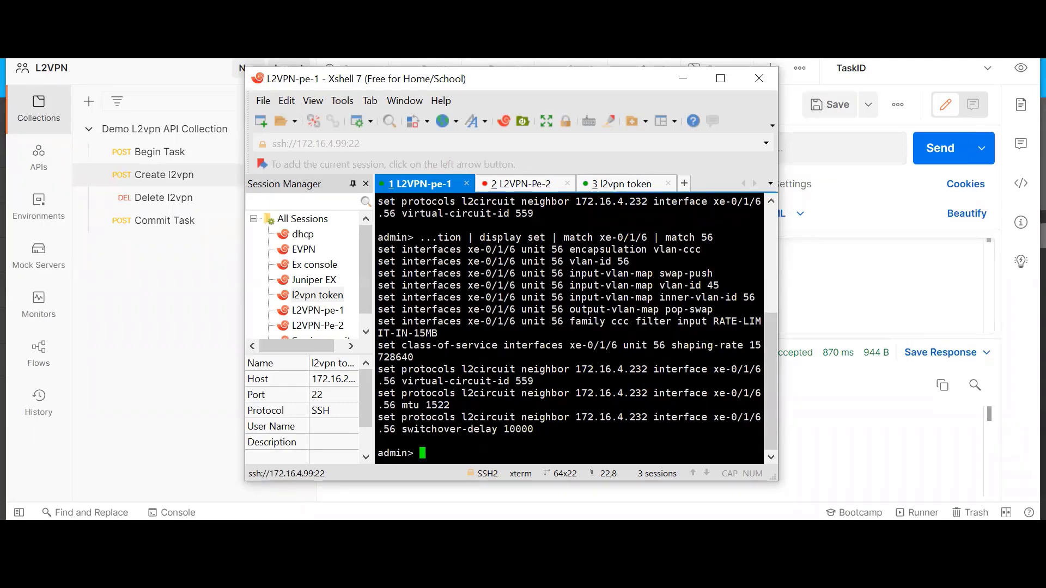
Rerun the configuration check for interface xe-0/1/6 unit 56 on the PE-1 session
key("Up")
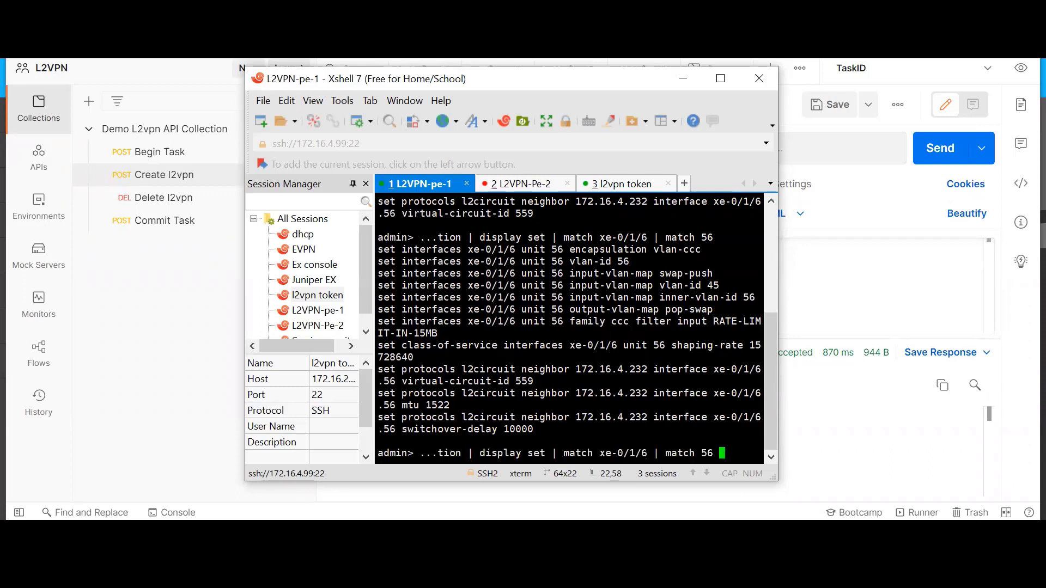
key("Return")
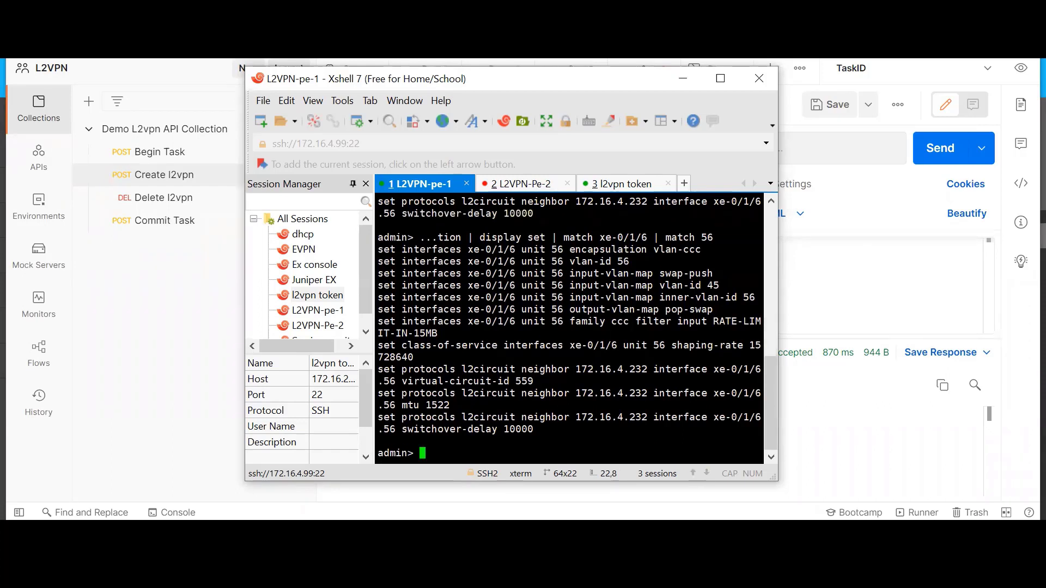
left_click_drag(378, 249, 534, 429)
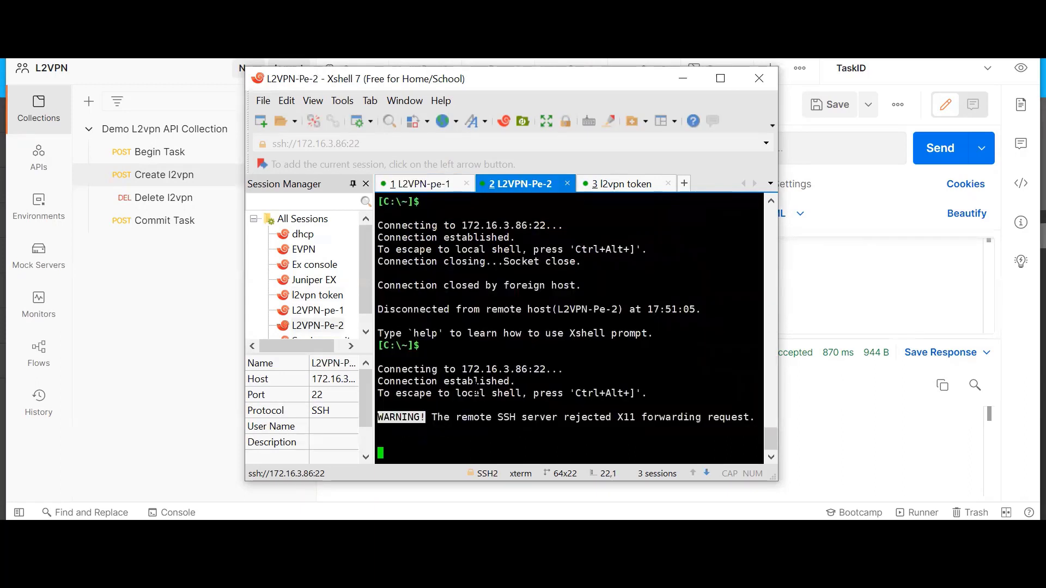
Switch to the PE-2 session, run show run | inc sify, and minimize the terminal
key("ctrl+Tab")
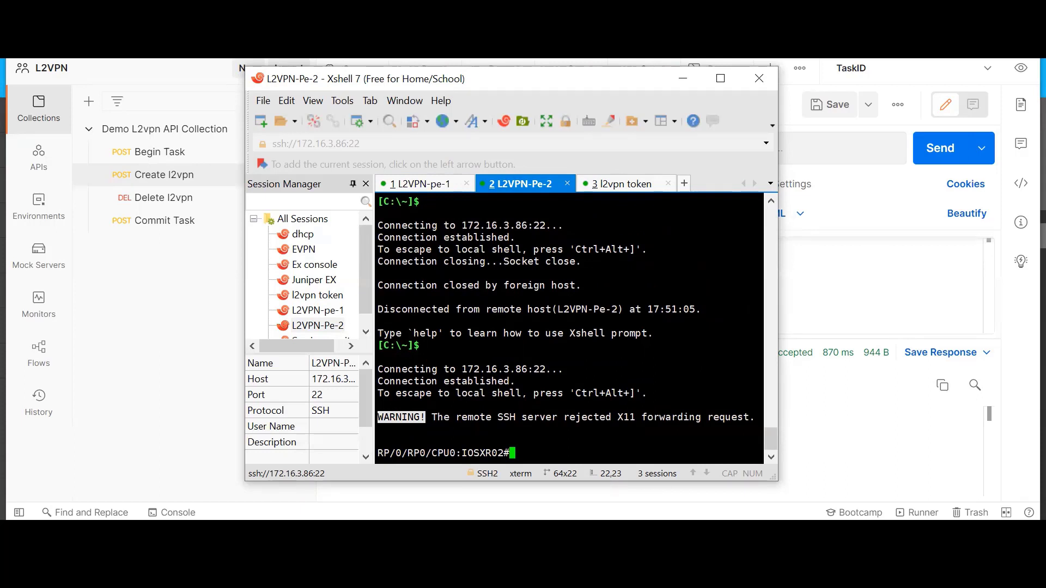
type("show run | inc sify")
key("Return")
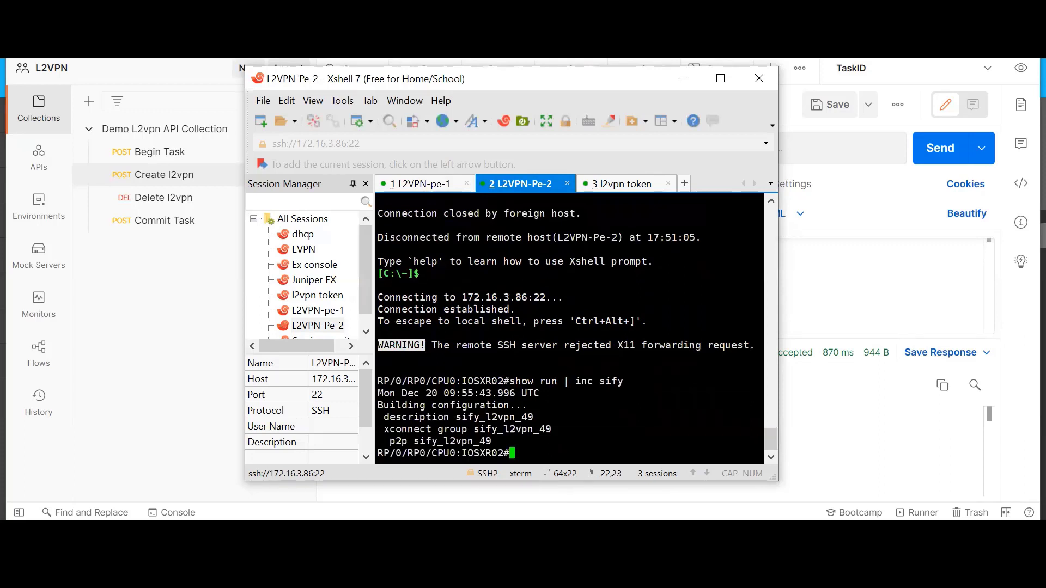
left_click_drag(385, 406, 559, 452)
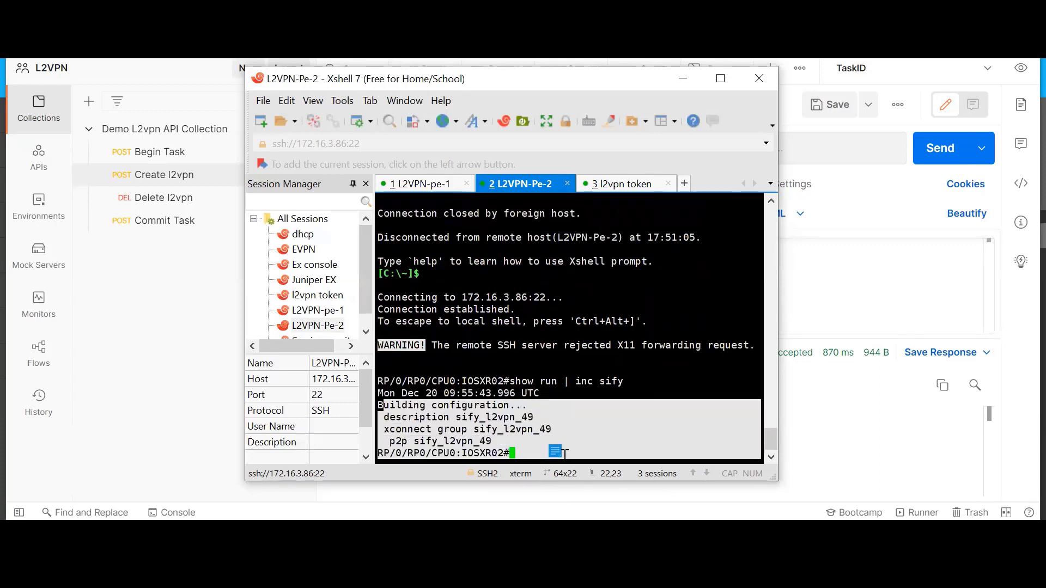
left_click(569, 452)
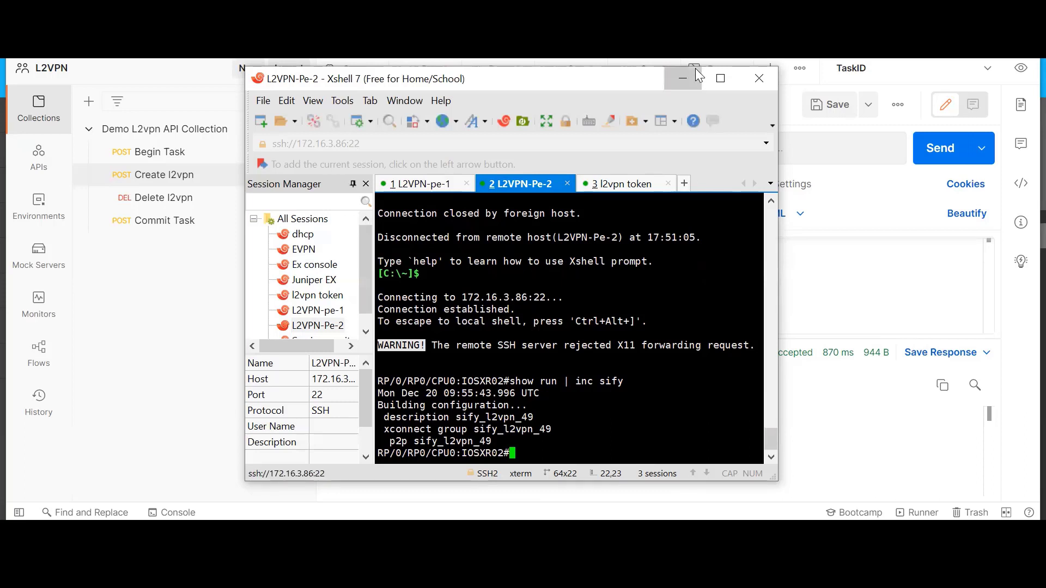
left_click(683, 78)
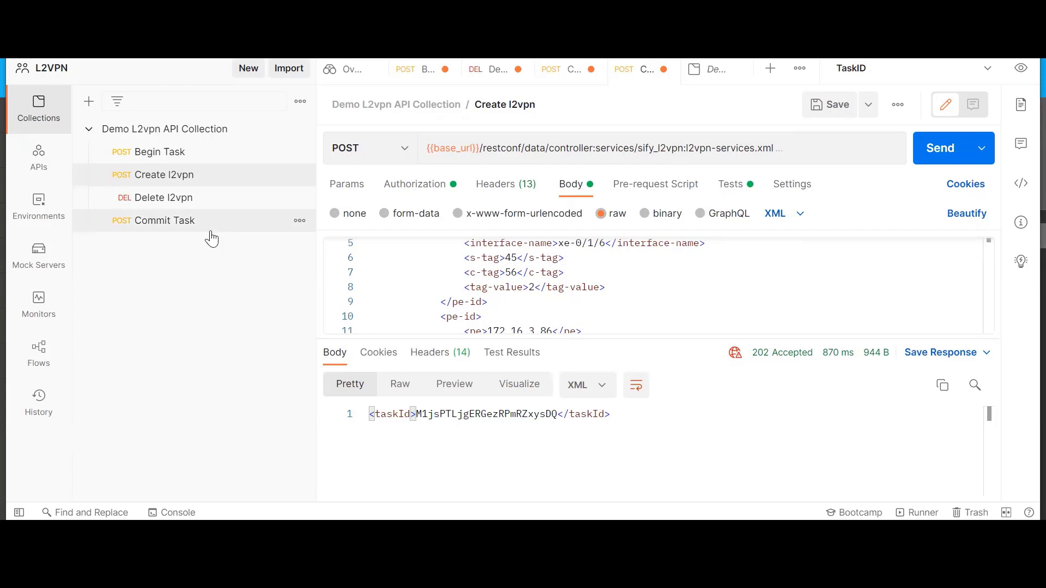
Send the Begin Task request and copy the returned task ID from the response
left_click(191, 159)
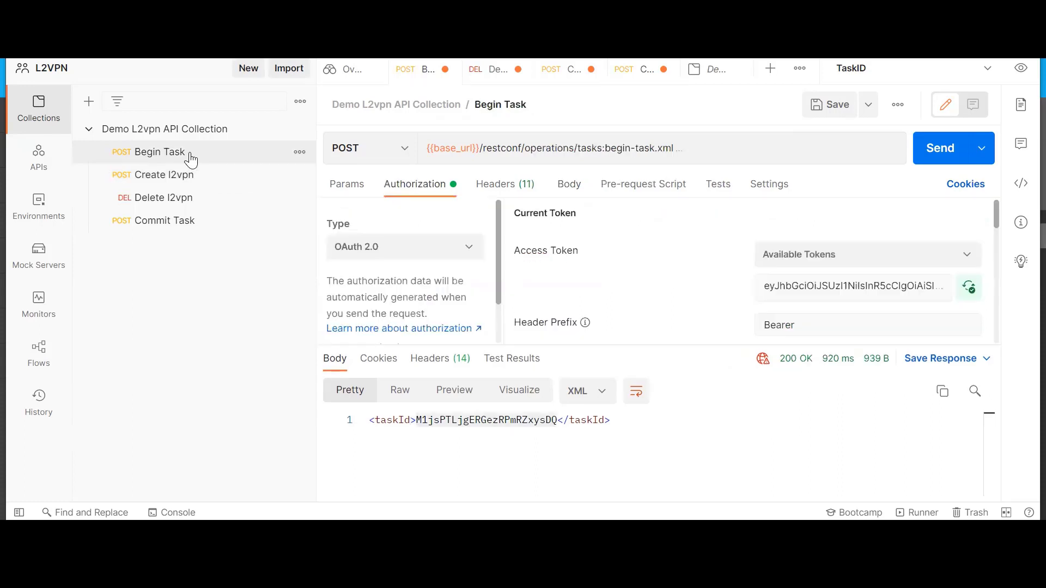
left_click(952, 151)
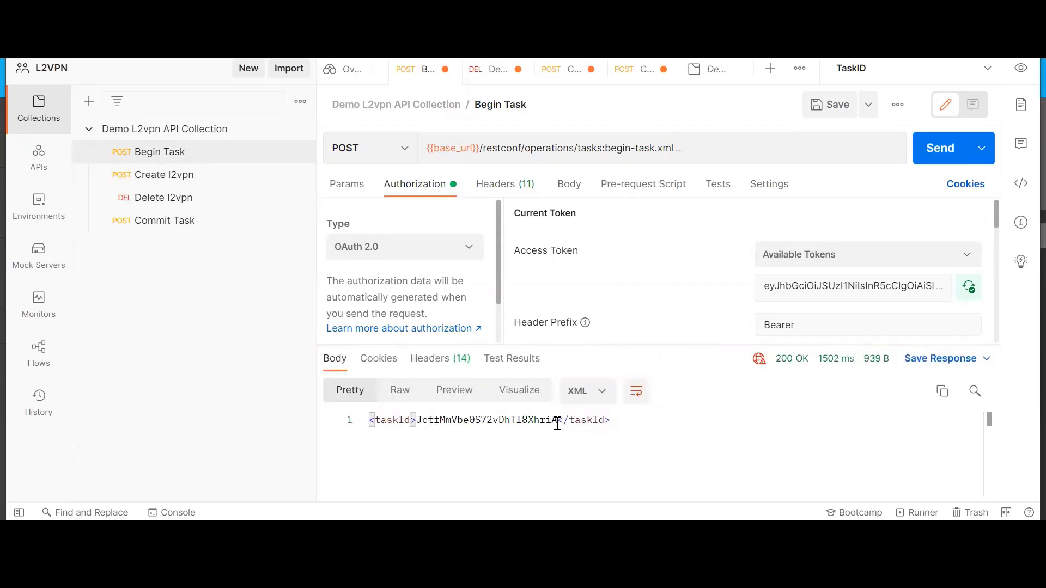
left_click_drag(557, 424, 417, 422)
right_click(436, 422)
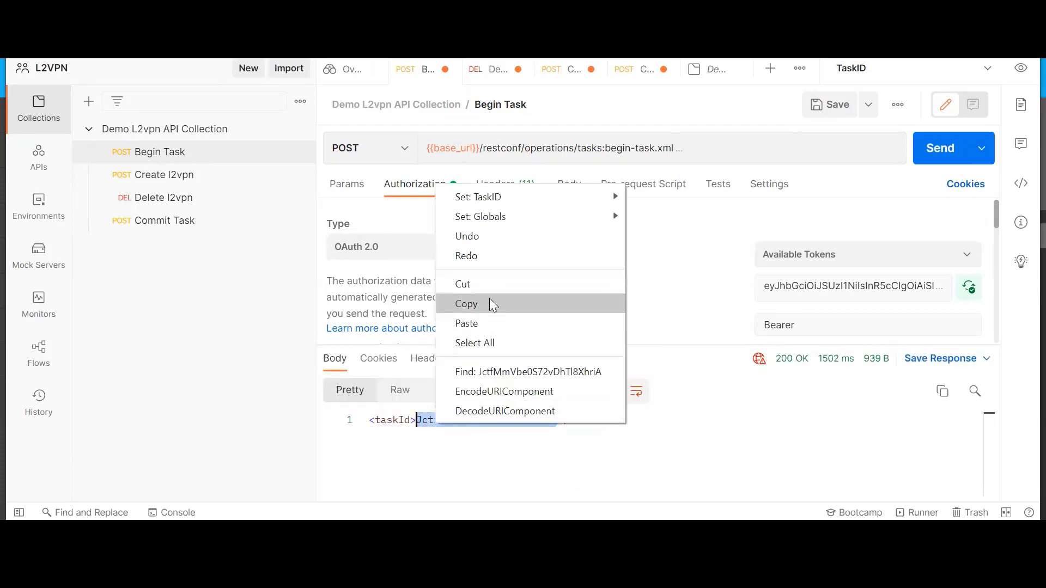
left_click(490, 304)
Paste the copied task ID as the current value of the session variable in the TaskID environment
left_click(1020, 68)
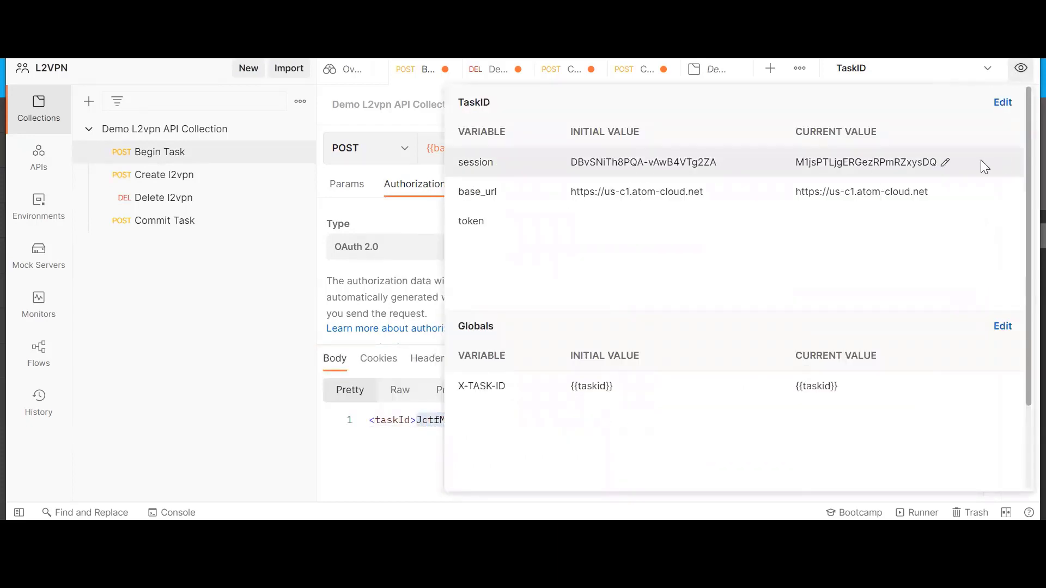
left_click(947, 161)
key("ctrl+v")
left_click(1011, 75)
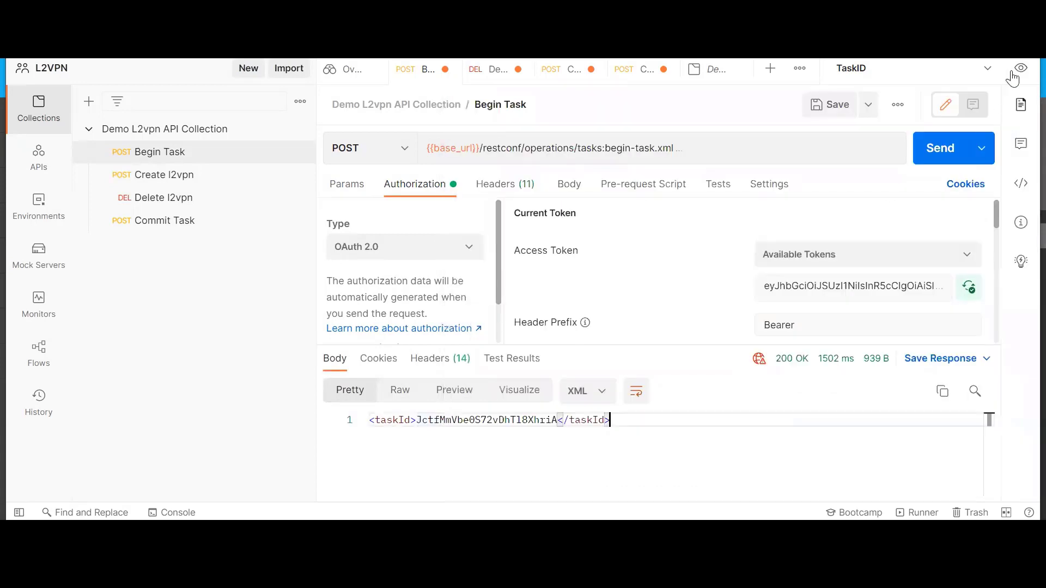
left_click(1020, 67)
left_click(196, 326)
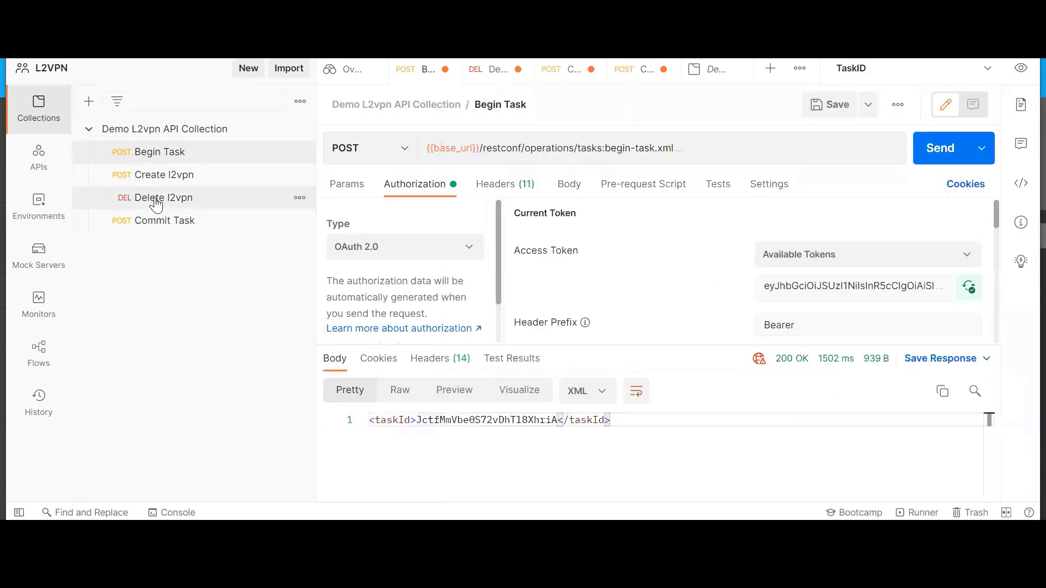
Send the Delete l2vpn request, then send the Commit Task request to commit the deletion
left_click(155, 198)
left_click(931, 147)
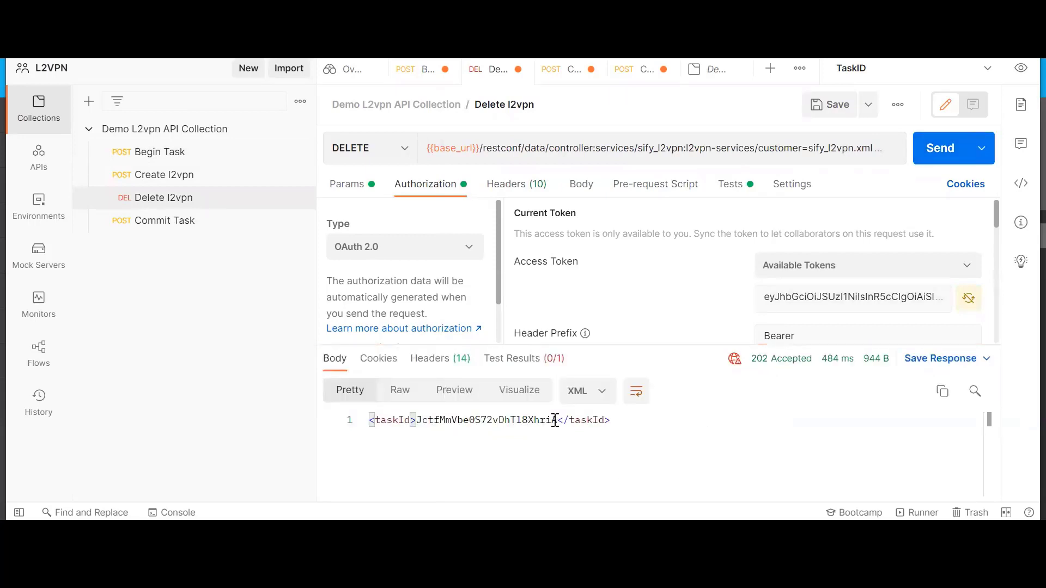
left_click(190, 220)
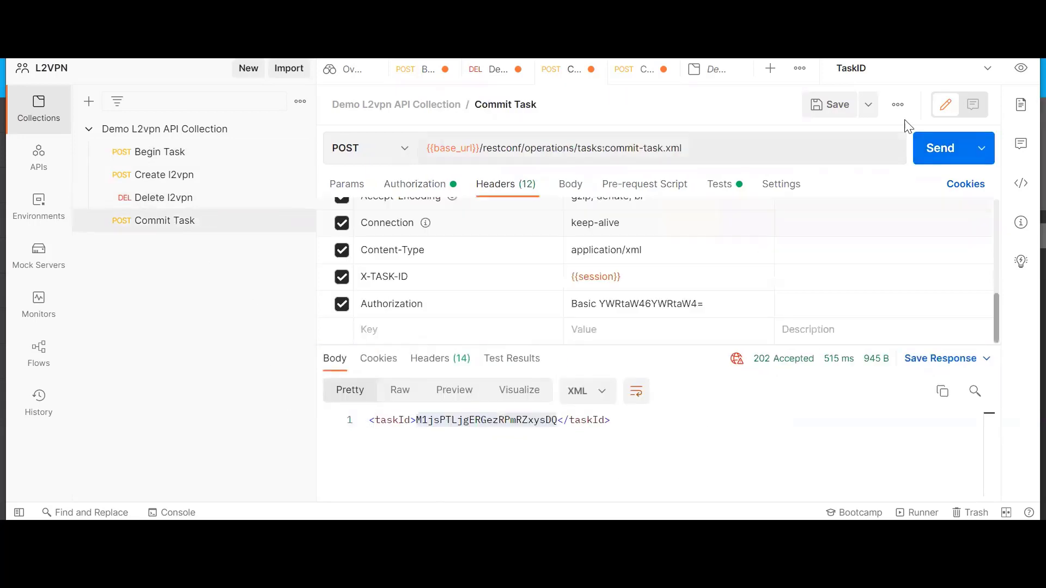
left_click(943, 147)
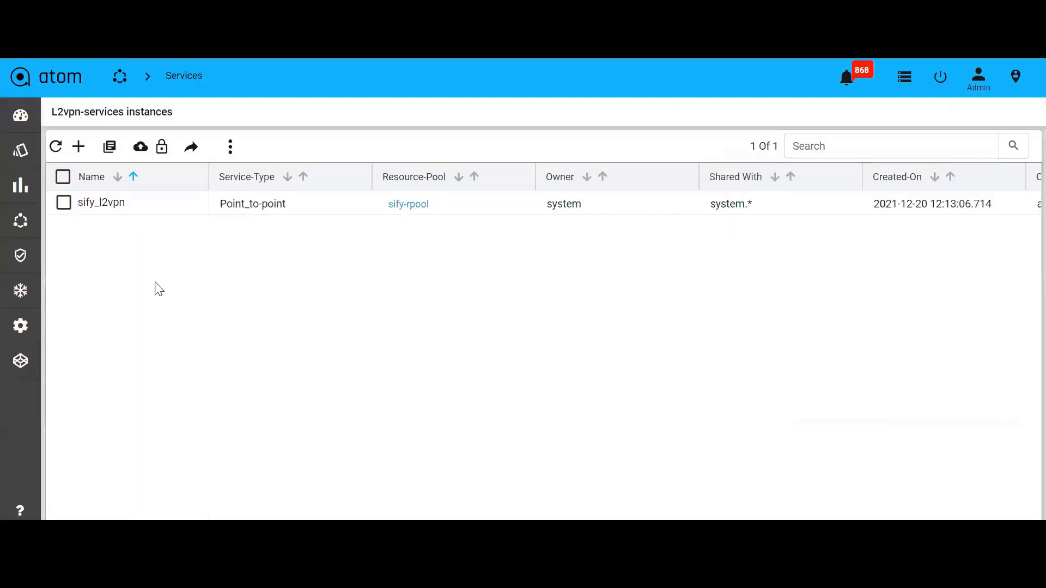
Open Tasks and Events and examine the in-progress workflow task for the sify_l2vpn deletion
mouse_move(16, 366)
mouse_move(20, 327)
left_click(58, 350)
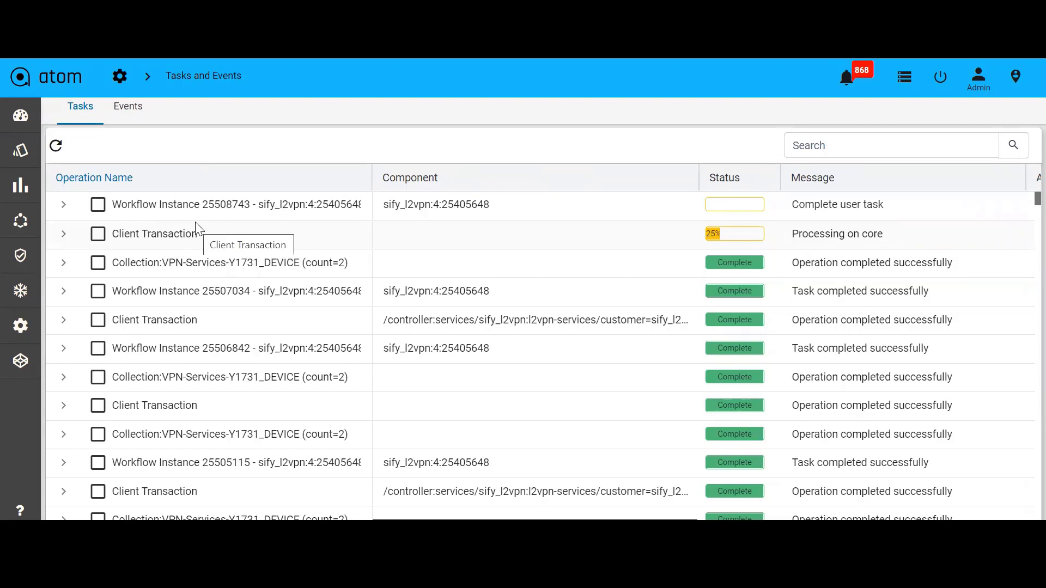
left_click_drag(904, 206, 803, 204)
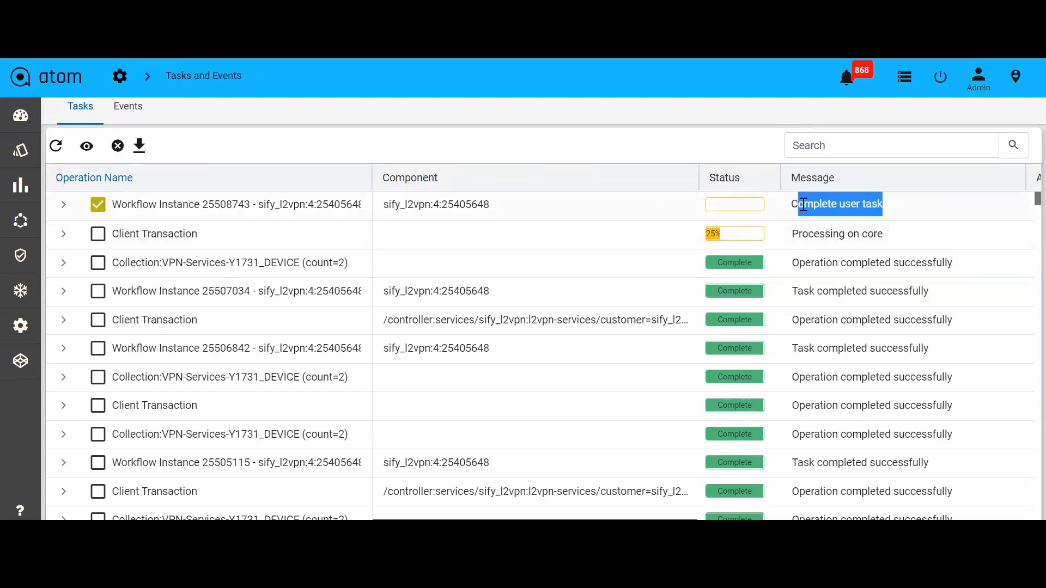
left_click(855, 211)
Open the workflow Actions list and complete the pending Approval action for workflow instance 25508743
mouse_move(17, 196)
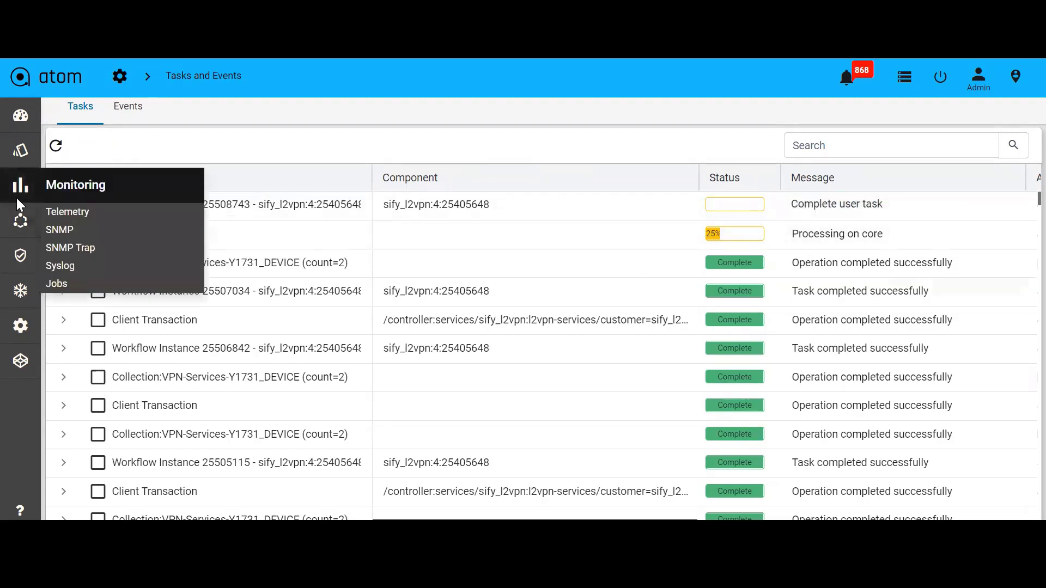
mouse_move(22, 220)
left_click(70, 265)
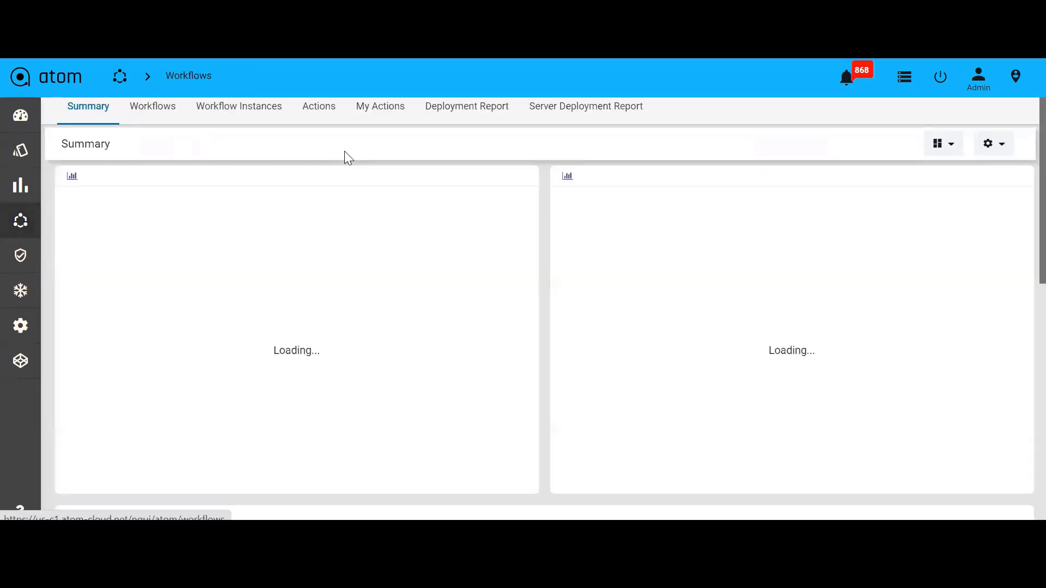
left_click(321, 108)
left_click(376, 108)
left_click(322, 109)
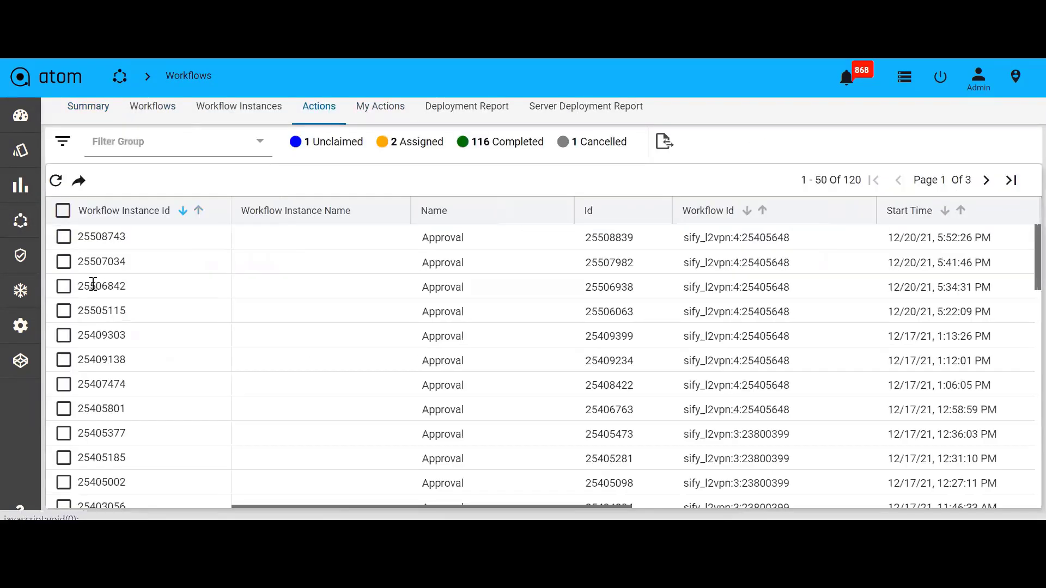
left_click(55, 236)
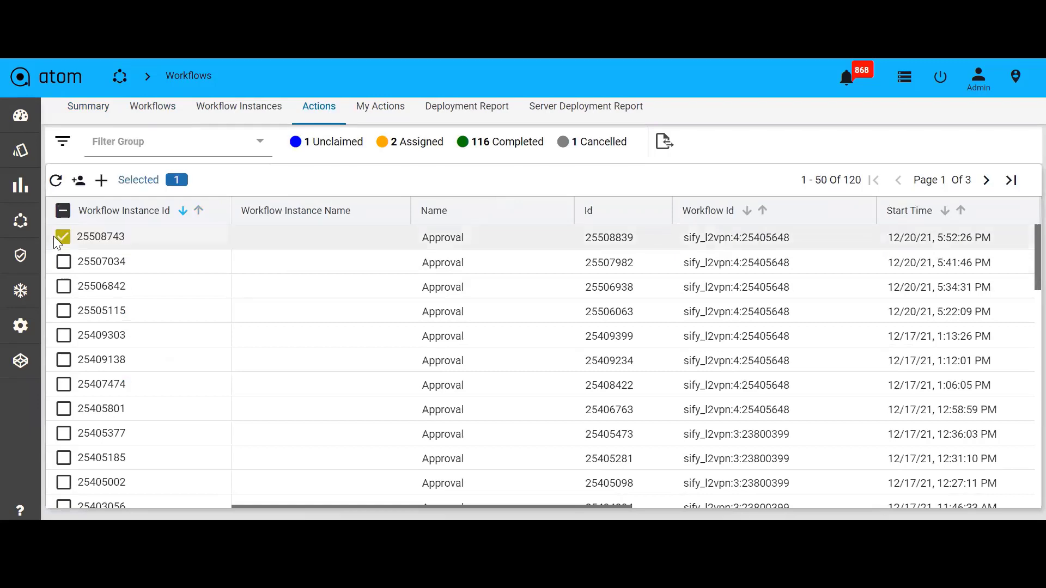
left_click(80, 182)
Reopen Tasks and Events and refresh the task list to check the deletion workflow status
mouse_move(28, 325)
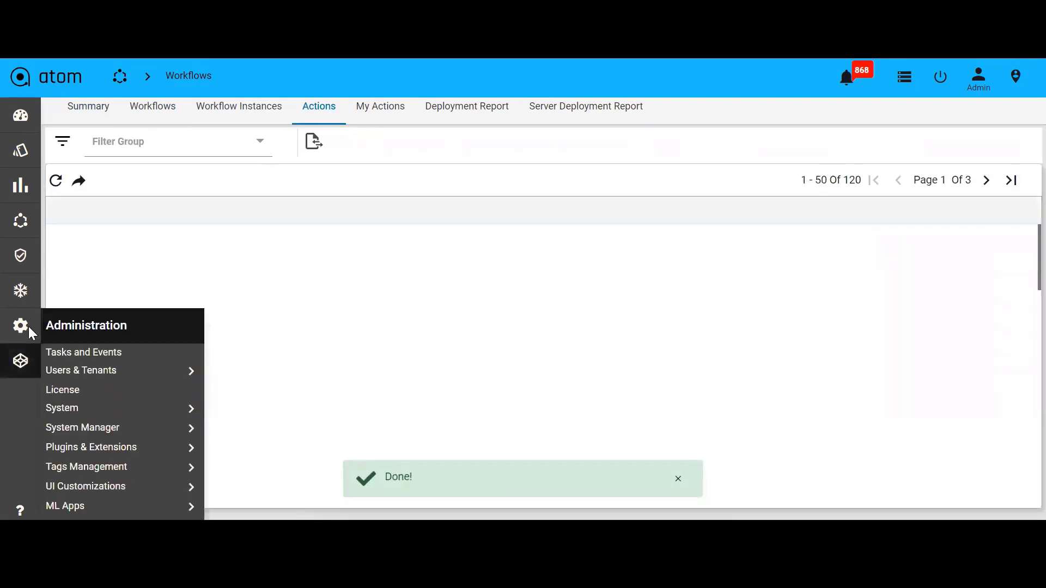
left_click(68, 352)
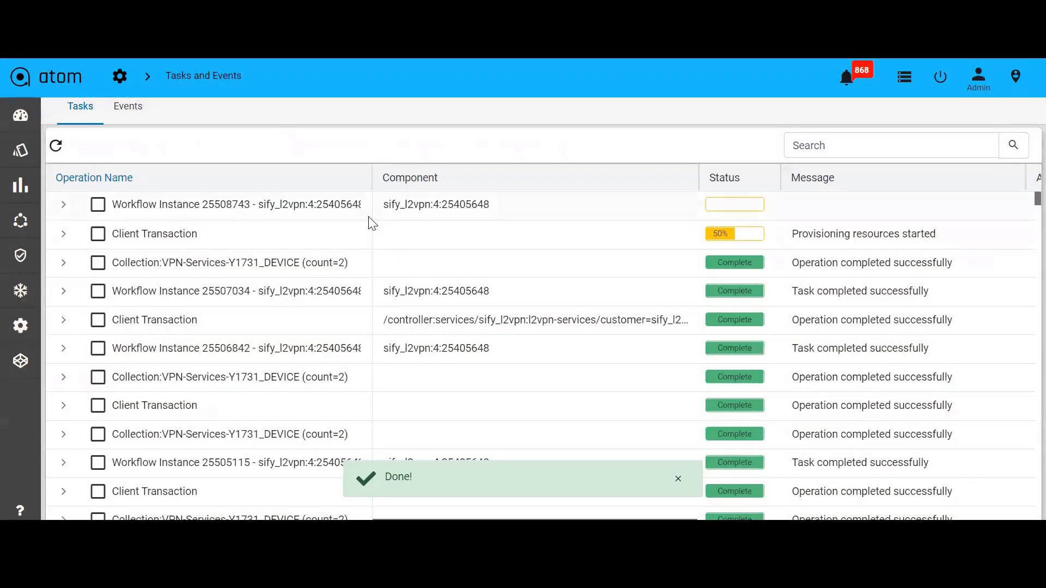
left_click(57, 145)
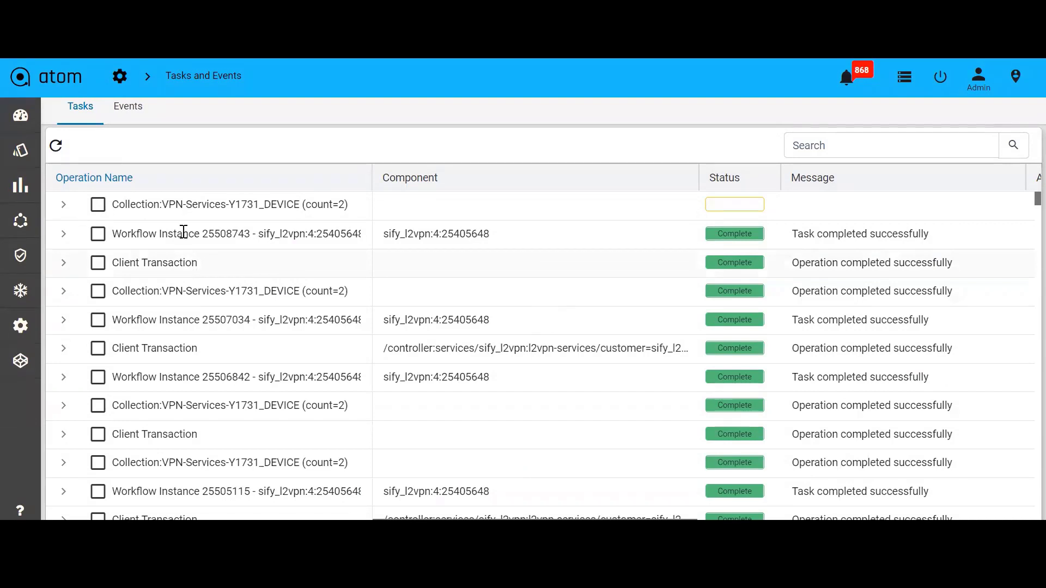
Open the service catalog and view the instances of sify_l2vpn:l2vpn-services
mouse_move(13, 188)
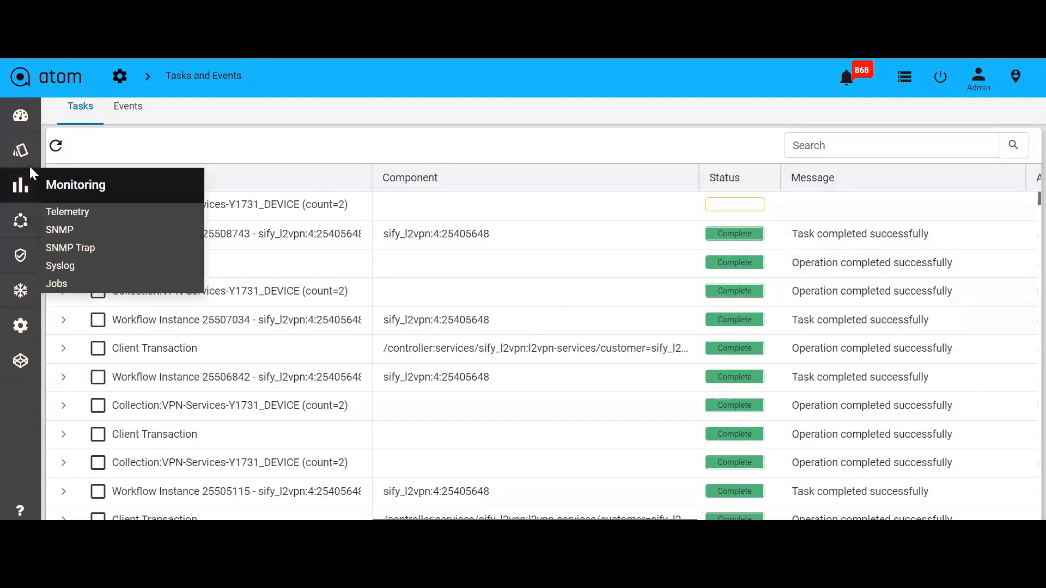
mouse_move(28, 222)
left_click(65, 246)
left_click(156, 110)
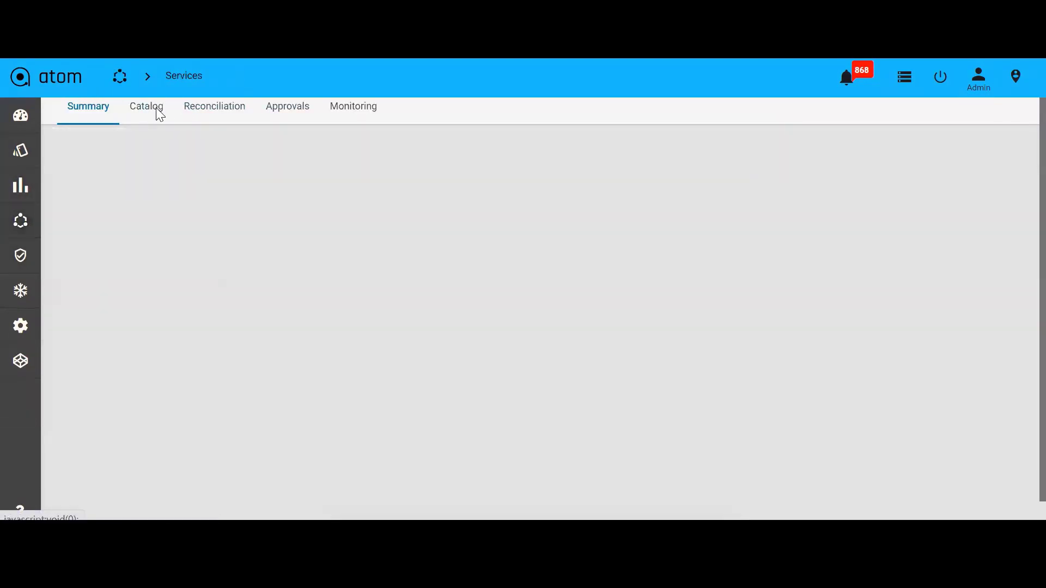
scroll(196, 370, "down", 5)
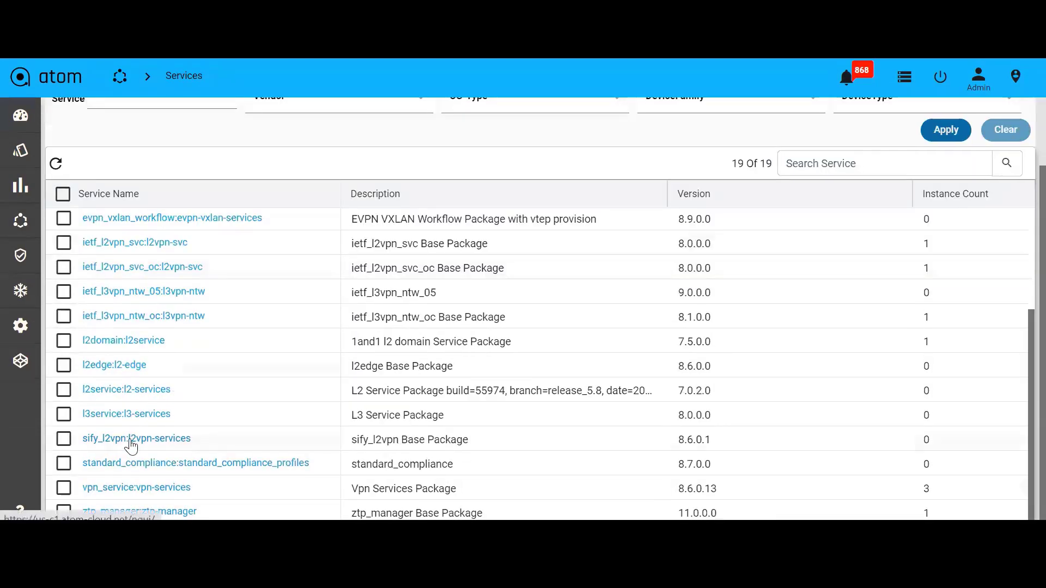
left_click(131, 439)
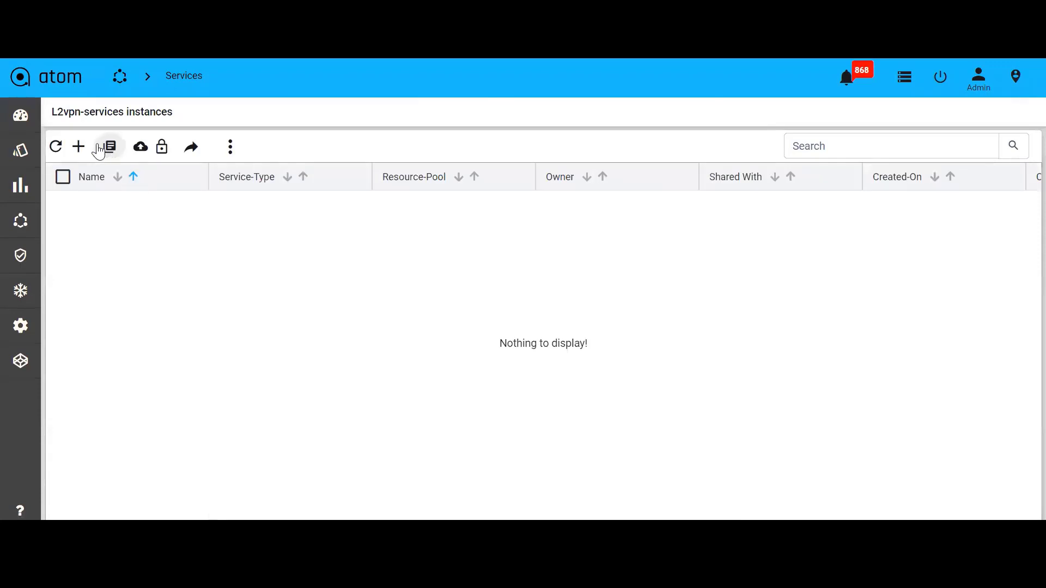